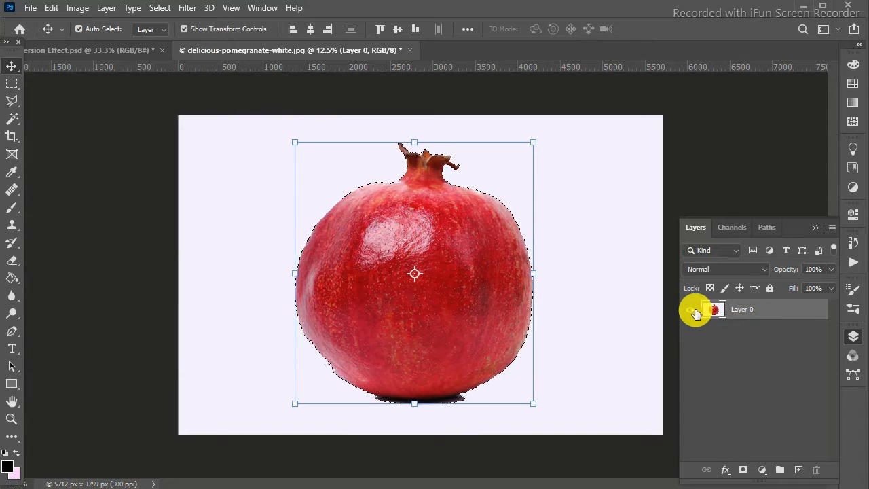
Step: Copy the selected pomegranate onto its own layer, hide Layer 0, and duplicate the cutout layer twice
{"action": "key", "text": "ctrl+j"}
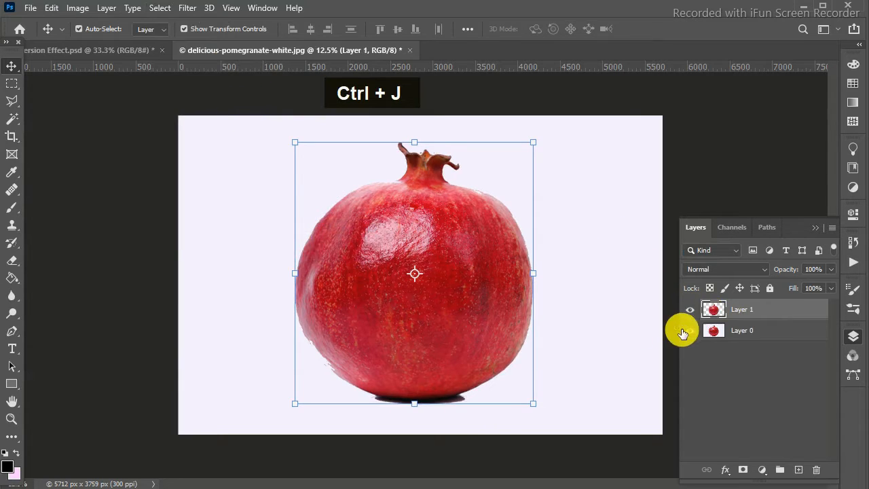
{"action": "left_click", "coordinate": [690, 330]}
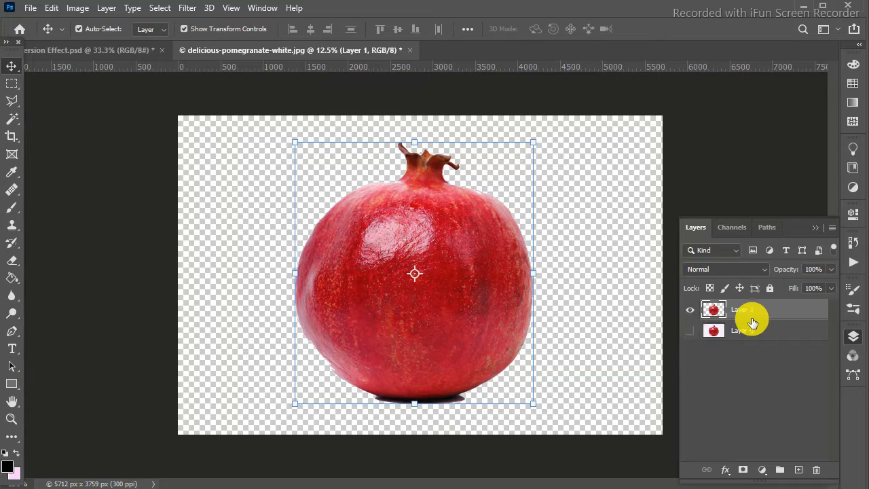
{"action": "key", "text": "ctrl+j"}
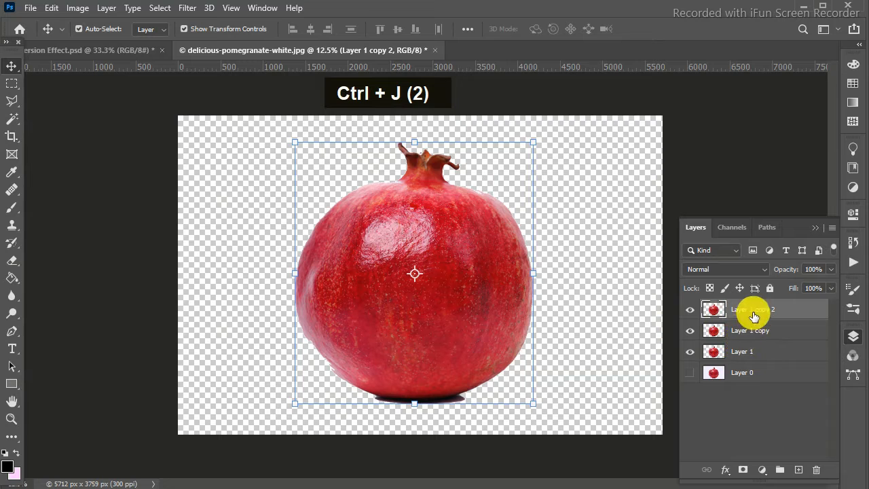
Step: Add a gradient fill layer directly above Layer 1 using the black-to-white gradient preset
{"action": "left_click", "coordinate": [743, 352]}
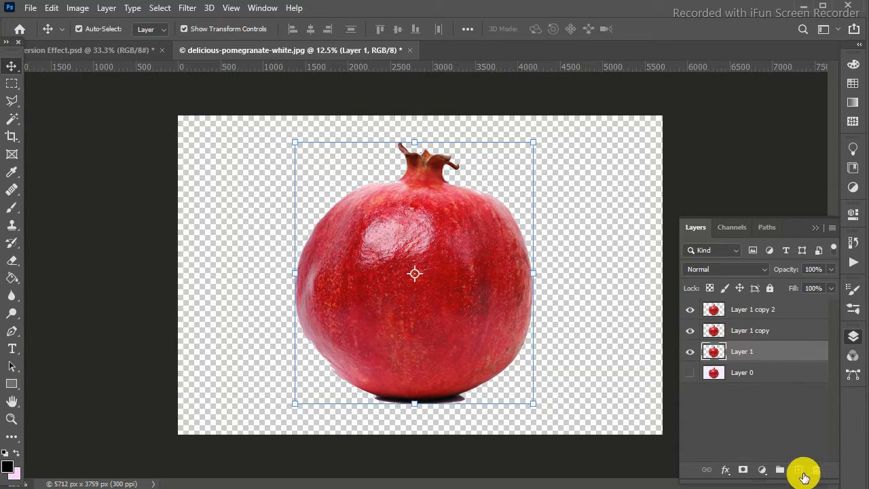
{"action": "left_click", "coordinate": [762, 470]}
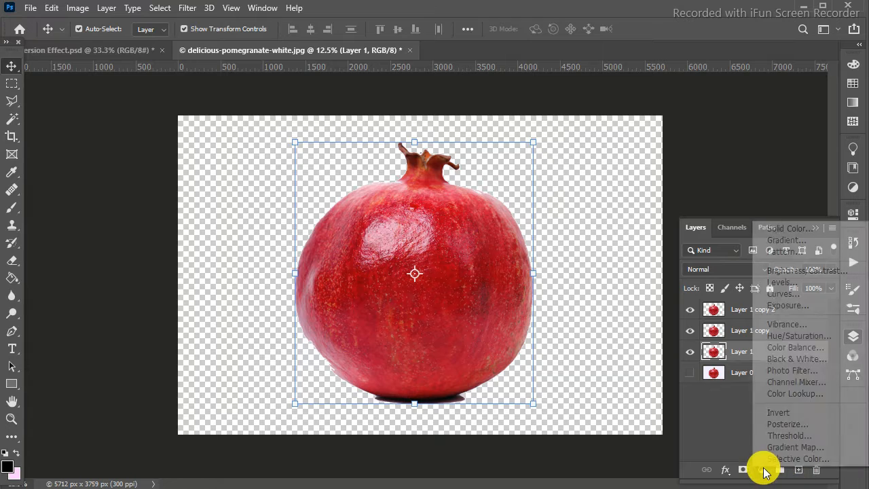
{"action": "left_click", "coordinate": [781, 241]}
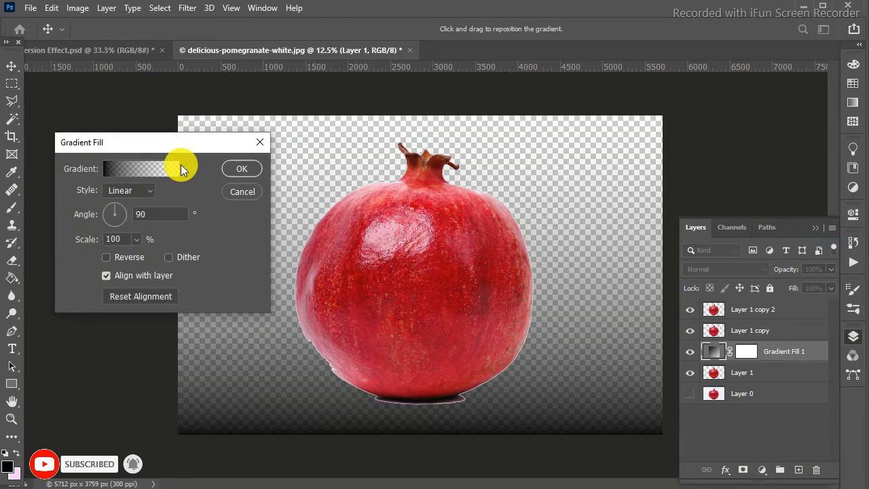
{"action": "left_click", "coordinate": [183, 167]}
{"action": "left_click", "coordinate": [130, 217]}
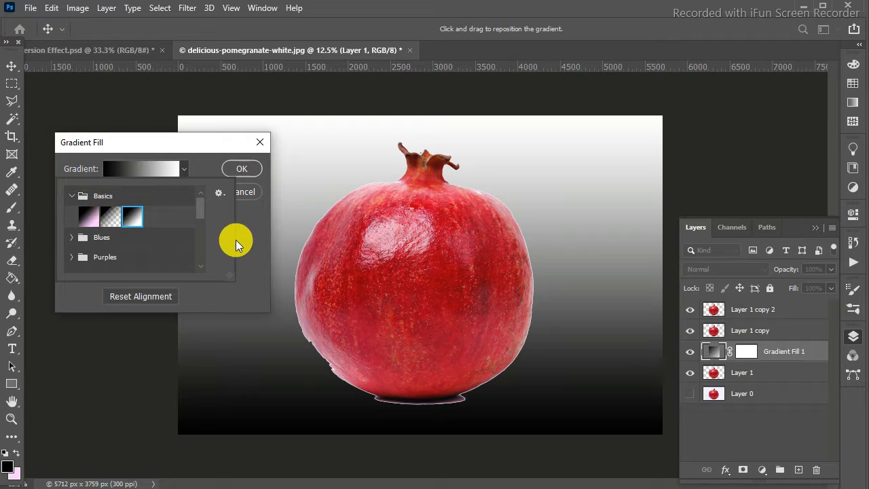
{"action": "key", "text": "Return"}
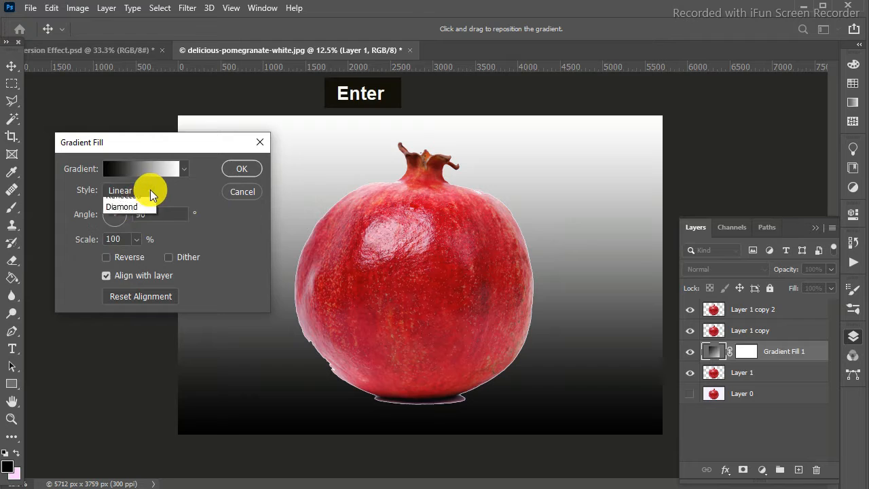
Step: Make the gradient fill radial and reversed, set its scale to 330%, and apply it
{"action": "left_click", "coordinate": [138, 214]}
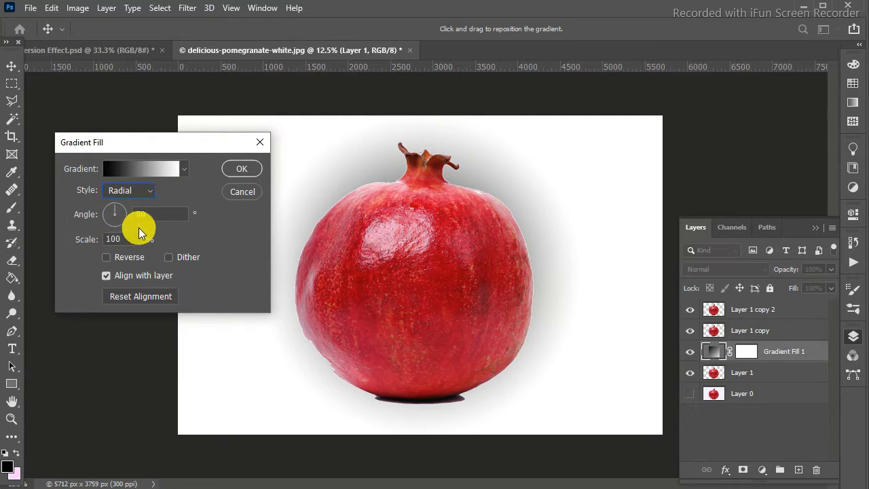
{"action": "left_click", "coordinate": [136, 239]}
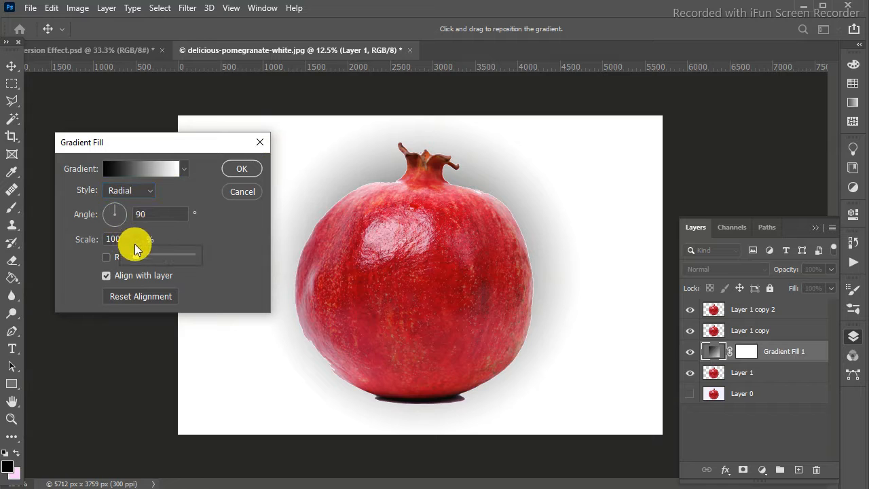
{"action": "left_click_drag", "start_coordinate": [145, 259], "coordinate": [147, 259]}
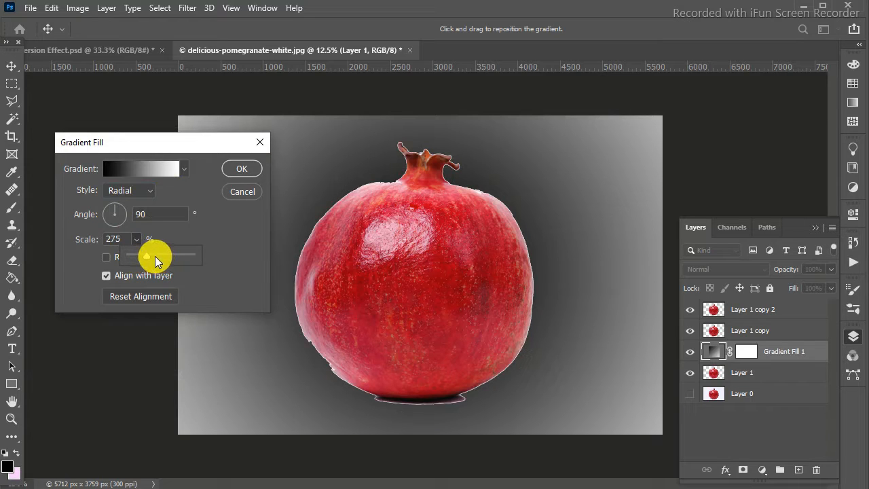
{"action": "left_click", "coordinate": [107, 263]}
{"action": "left_click", "coordinate": [108, 261]}
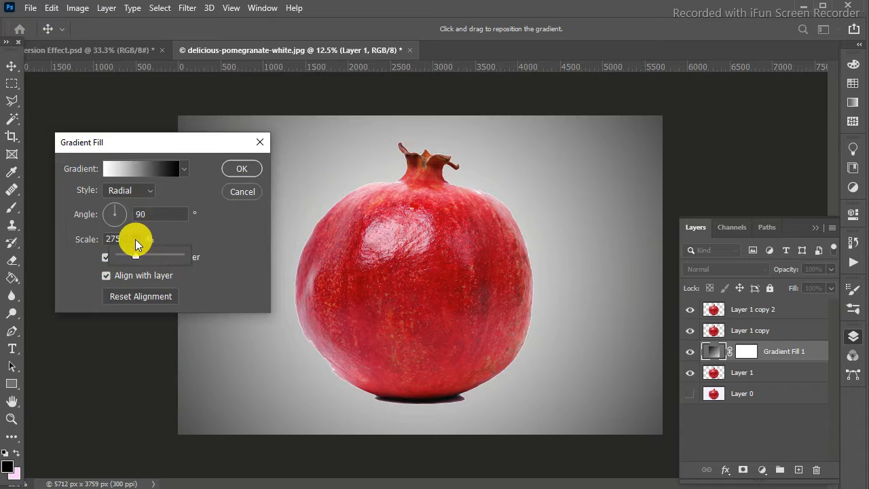
{"action": "left_click", "coordinate": [138, 236]}
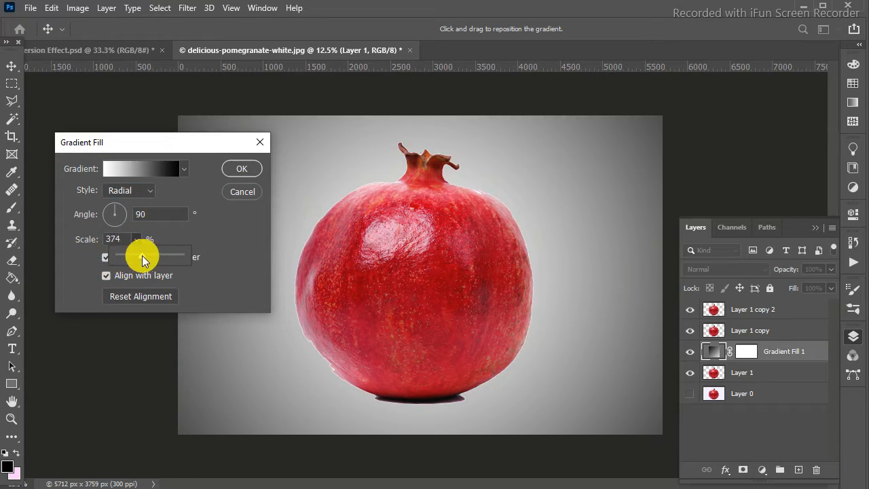
{"action": "left_click_drag", "start_coordinate": [142, 255], "coordinate": [141, 255]}
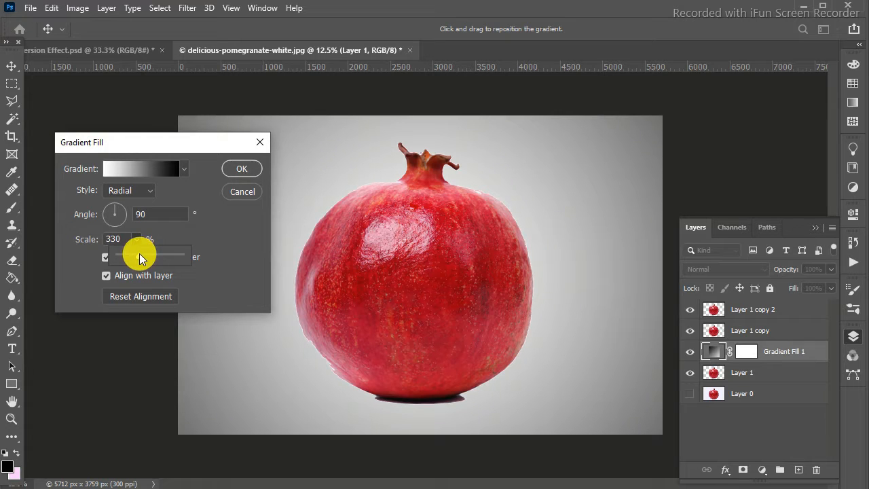
{"action": "left_click", "coordinate": [244, 169]}
{"action": "left_click", "coordinate": [242, 169]}
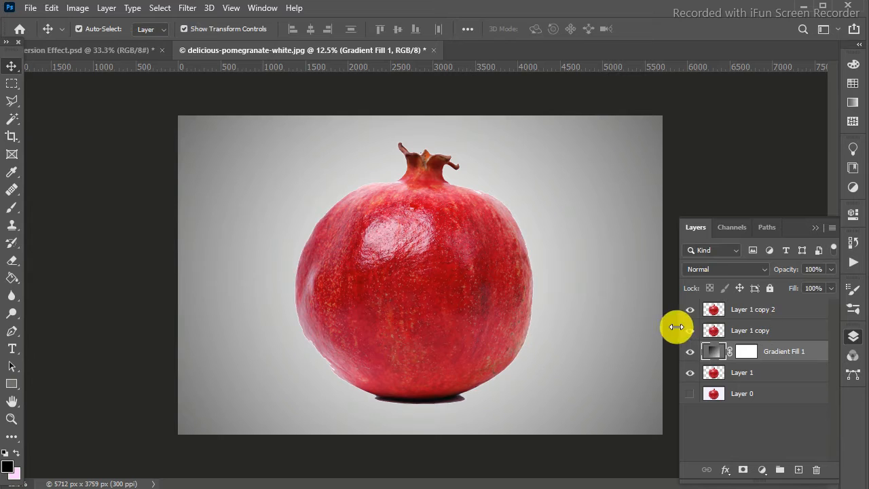
Step: Liquify Layer 1 copy 2 with the Forward Warp tool, pulling the pomegranate's right side outward in spiky streaks that fan past the canvas's right edge
{"action": "left_click", "coordinate": [743, 332]}
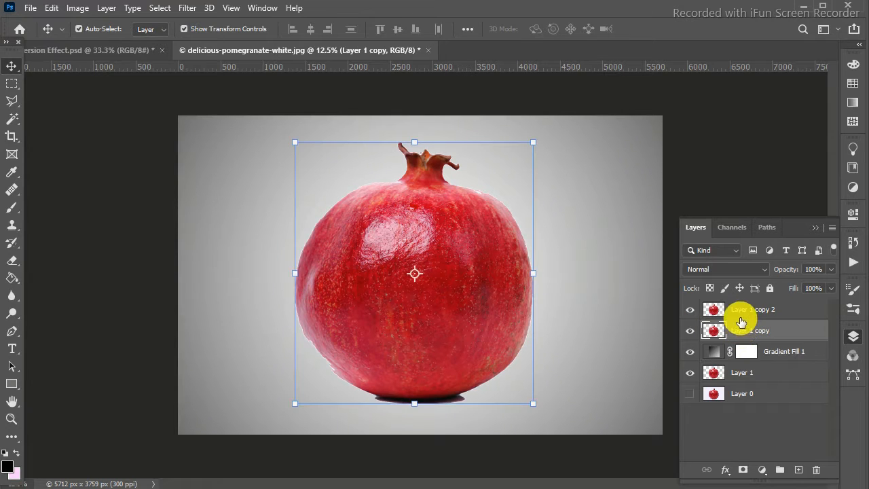
{"action": "left_click", "coordinate": [739, 313]}
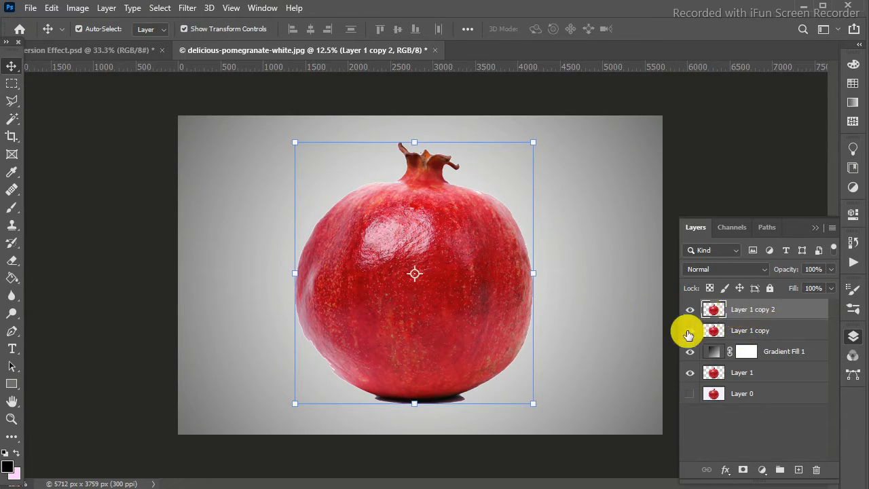
{"action": "left_click", "coordinate": [187, 10]}
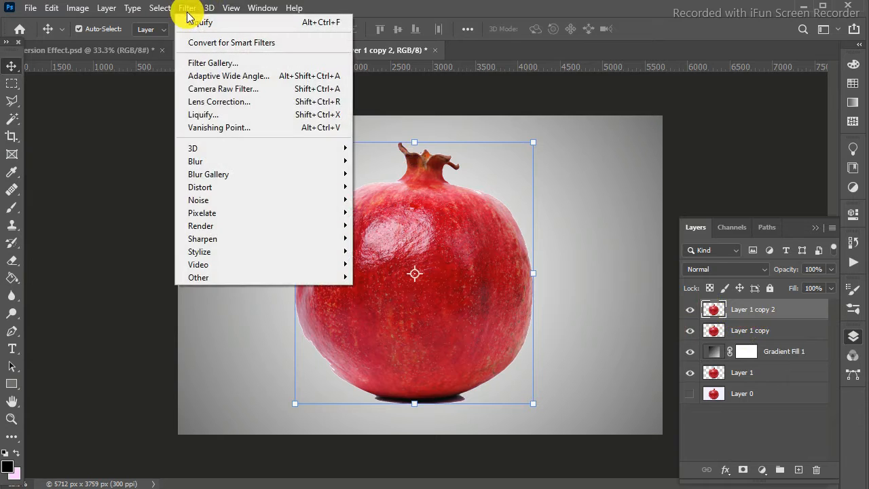
{"action": "left_click", "coordinate": [217, 121]}
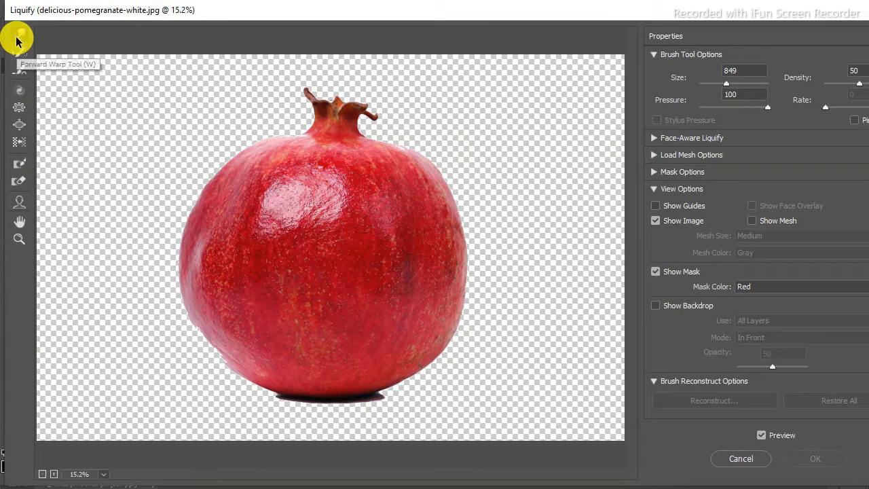
{"action": "mouse_move", "coordinate": [384, 169]}
{"action": "left_mouse_down"}
{"action": "mouse_move", "coordinate": [493, 127]}
{"action": "mouse_move", "coordinate": [662, 90]}
{"action": "left_mouse_up"}
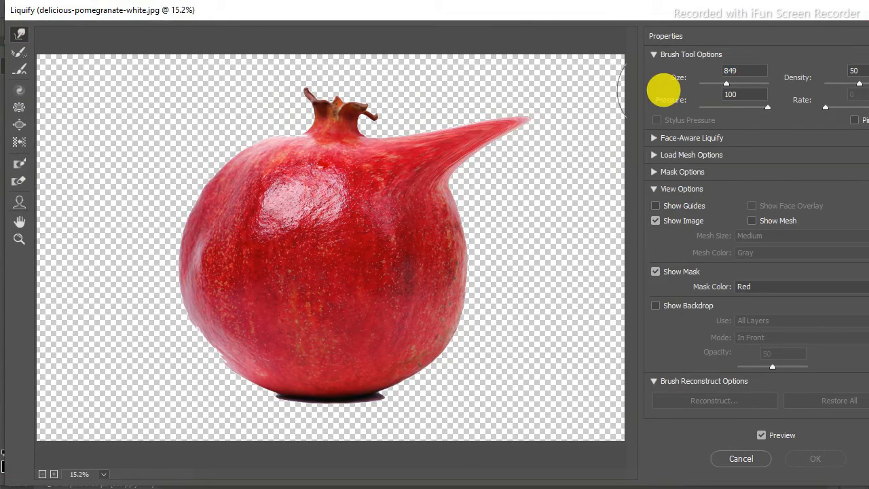
{"action": "mouse_move", "coordinate": [430, 242]}
{"action": "left_mouse_down"}
{"action": "mouse_move", "coordinate": [570, 222]}
{"action": "mouse_move", "coordinate": [704, 230]}
{"action": "left_mouse_up"}
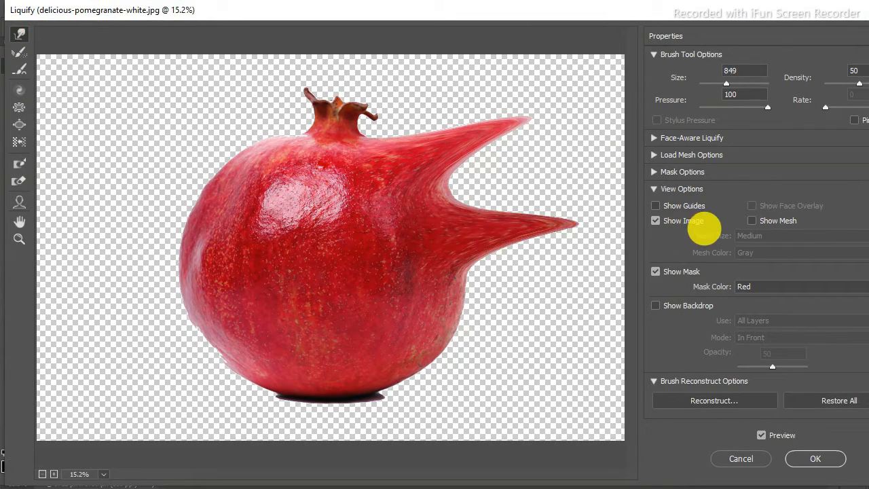
{"action": "left_click_drag", "start_coordinate": [414, 279], "coordinate": [614, 364]}
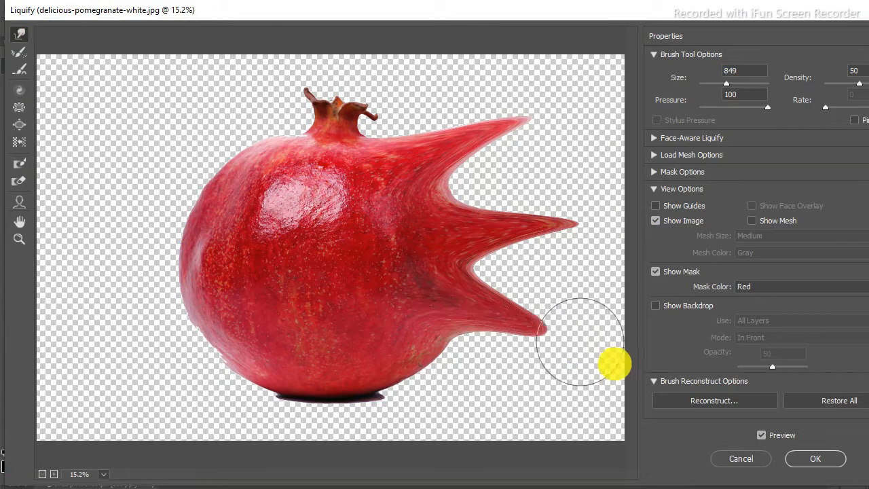
{"action": "left_click_drag", "start_coordinate": [380, 359], "coordinate": [526, 395]}
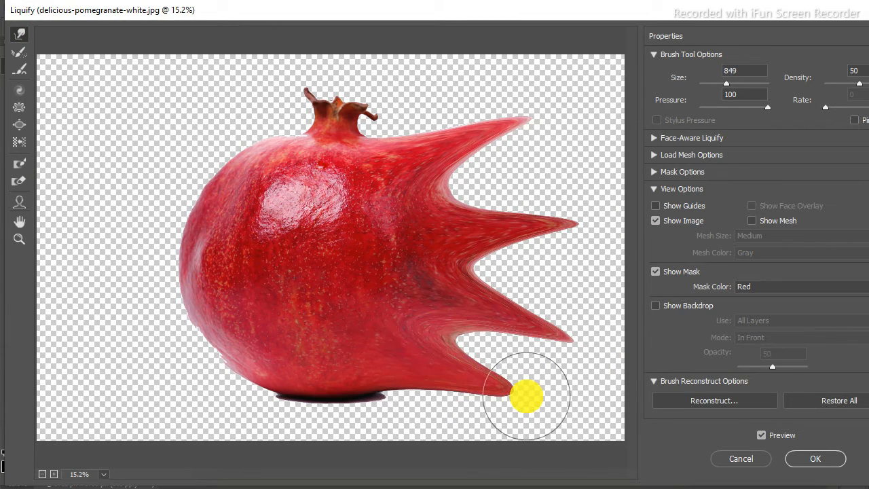
{"action": "mouse_move", "coordinate": [401, 126]}
{"action": "left_mouse_down"}
{"action": "mouse_move", "coordinate": [552, 20]}
{"action": "mouse_move", "coordinate": [597, 5]}
{"action": "left_mouse_up"}
{"action": "left_click_drag", "start_coordinate": [419, 188], "coordinate": [541, 163]}
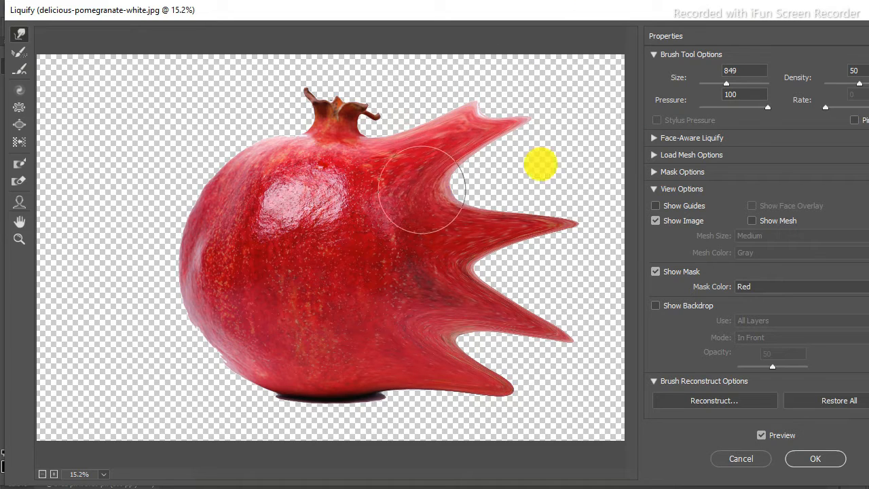
{"action": "left_click_drag", "start_coordinate": [420, 278], "coordinate": [733, 297]}
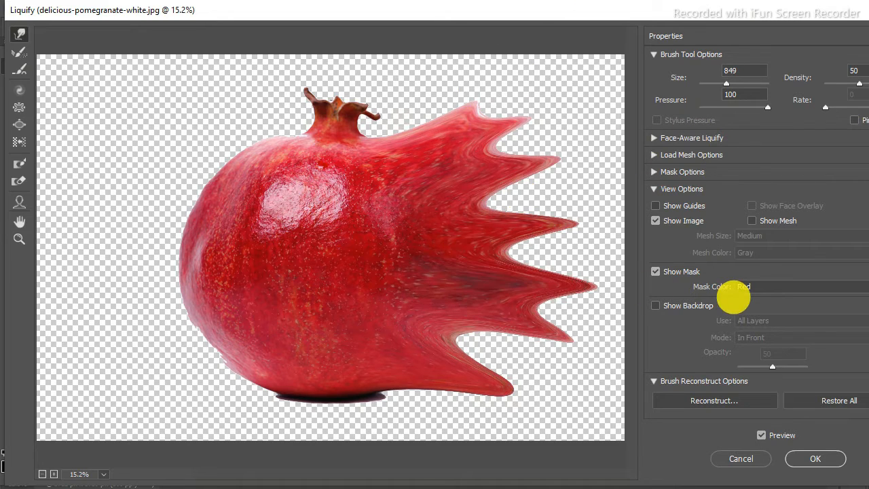
{"action": "left_click_drag", "start_coordinate": [428, 328], "coordinate": [685, 436]}
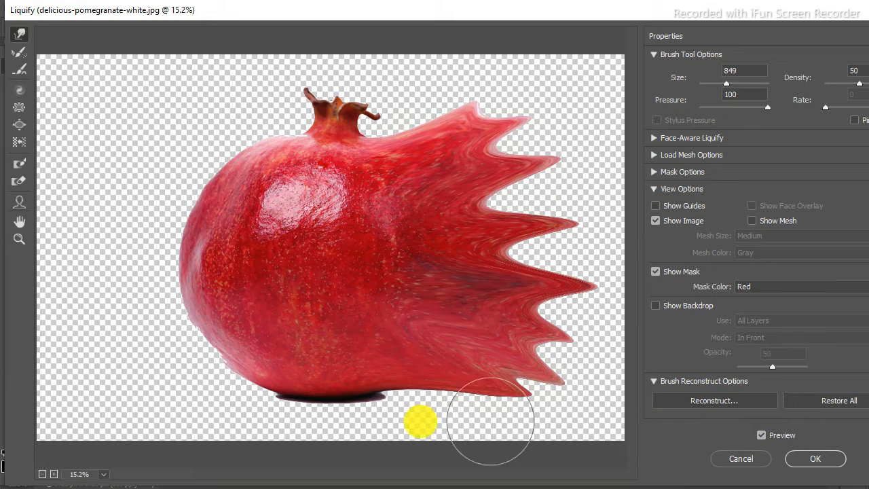
{"action": "left_click_drag", "start_coordinate": [478, 330], "coordinate": [750, 372]}
{"action": "left_click_drag", "start_coordinate": [500, 305], "coordinate": [673, 310]}
{"action": "mouse_move", "coordinate": [346, 258]}
{"action": "left_mouse_down"}
{"action": "mouse_move", "coordinate": [421, 255]}
{"action": "mouse_move", "coordinate": [711, 289]}
{"action": "left_mouse_up"}
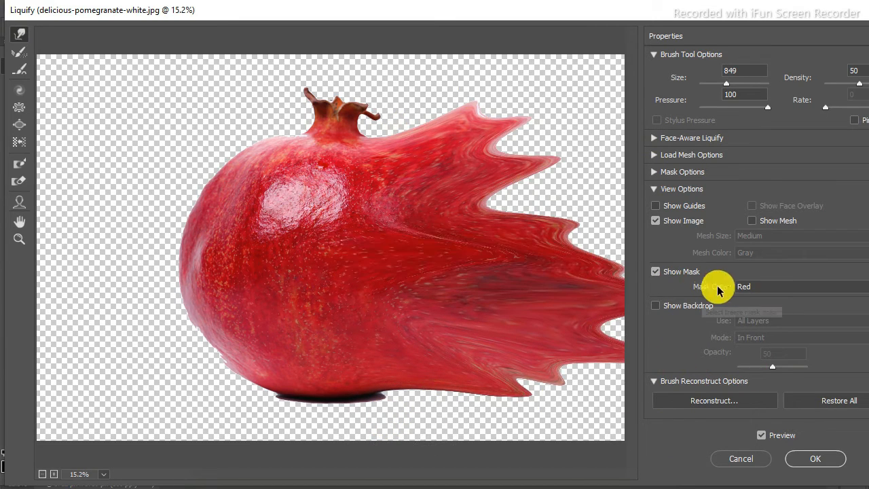
{"action": "left_click_drag", "start_coordinate": [462, 210], "coordinate": [708, 192]}
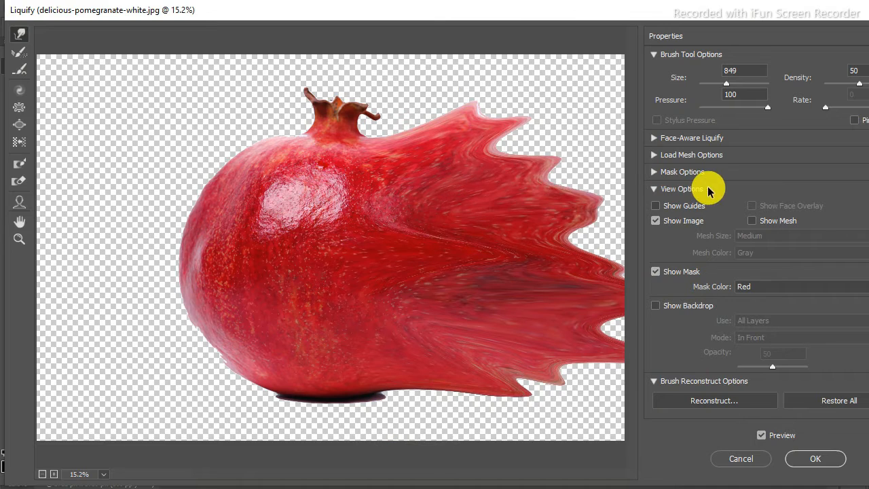
{"action": "left_click_drag", "start_coordinate": [459, 171], "coordinate": [772, 91]}
{"action": "mouse_move", "coordinate": [476, 148]}
{"action": "left_mouse_down"}
{"action": "mouse_move", "coordinate": [627, 68]}
{"action": "mouse_move", "coordinate": [837, 12]}
{"action": "left_mouse_up"}
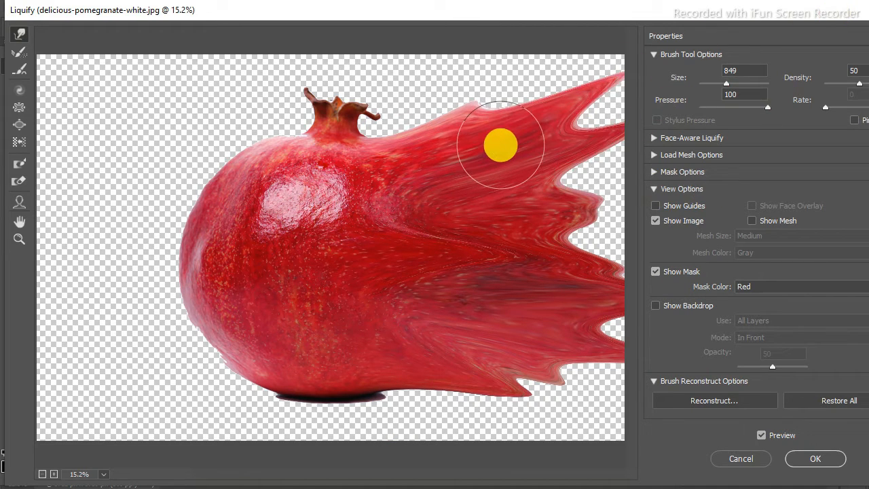
{"action": "mouse_move", "coordinate": [501, 145]}
{"action": "left_mouse_down"}
{"action": "mouse_move", "coordinate": [494, 100]}
{"action": "mouse_move", "coordinate": [668, 8]}
{"action": "left_mouse_up"}
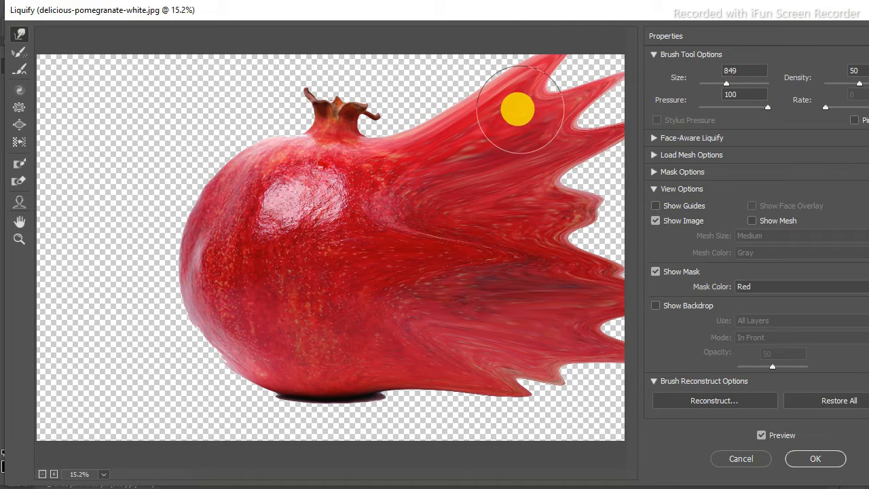
{"action": "left_click_drag", "start_coordinate": [515, 111], "coordinate": [743, 52]}
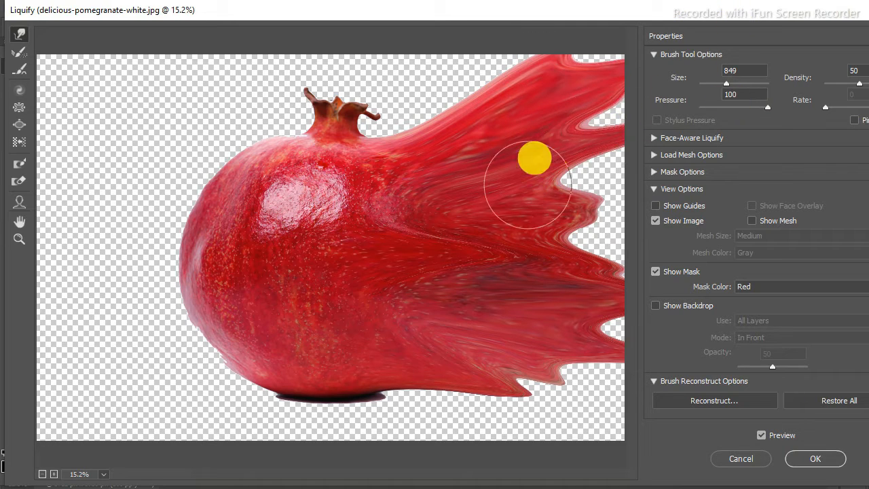
{"action": "left_click_drag", "start_coordinate": [513, 213], "coordinate": [669, 174]}
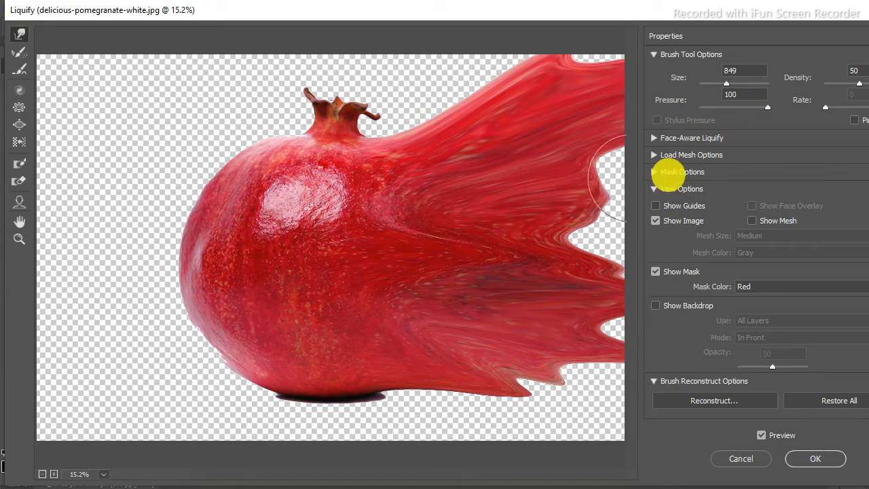
{"action": "left_click_drag", "start_coordinate": [518, 238], "coordinate": [751, 242]}
{"action": "left_click_drag", "start_coordinate": [514, 304], "coordinate": [713, 365]}
{"action": "mouse_move", "coordinate": [442, 320]}
{"action": "left_mouse_down"}
{"action": "mouse_move", "coordinate": [588, 365]}
{"action": "mouse_move", "coordinate": [702, 446]}
{"action": "left_mouse_up"}
{"action": "left_click_drag", "start_coordinate": [519, 389], "coordinate": [677, 459]}
{"action": "left_click_drag", "start_coordinate": [553, 412], "coordinate": [722, 472]}
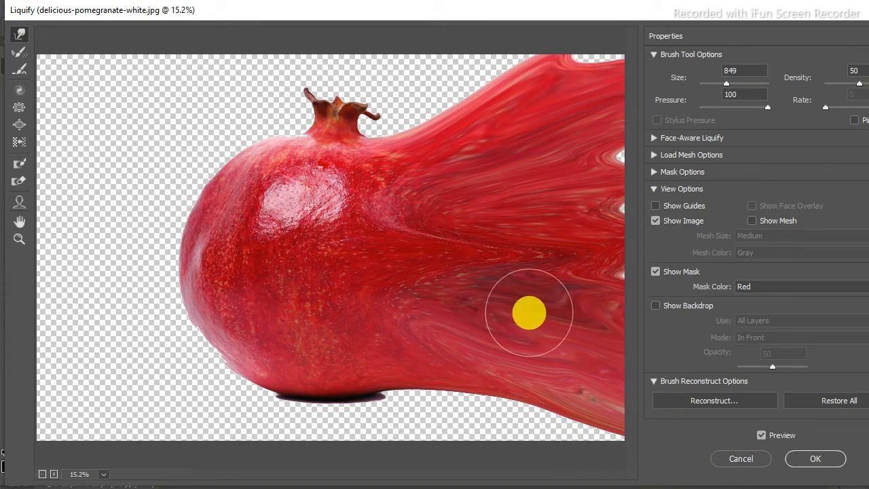
{"action": "mouse_move", "coordinate": [490, 253]}
{"action": "left_mouse_down"}
{"action": "mouse_move", "coordinate": [525, 325]}
{"action": "mouse_move", "coordinate": [555, 347]}
{"action": "left_mouse_up"}
{"action": "left_click_drag", "start_coordinate": [479, 305], "coordinate": [596, 378]}
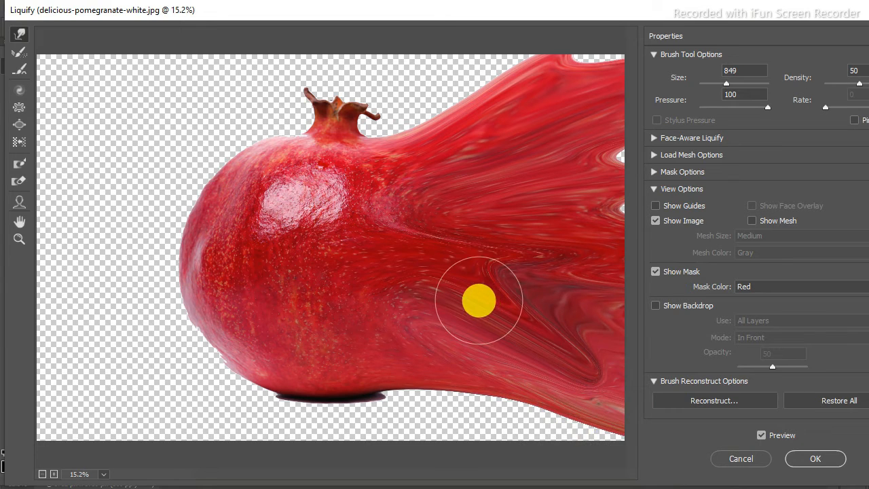
{"action": "left_click_drag", "start_coordinate": [544, 179], "coordinate": [678, 141]}
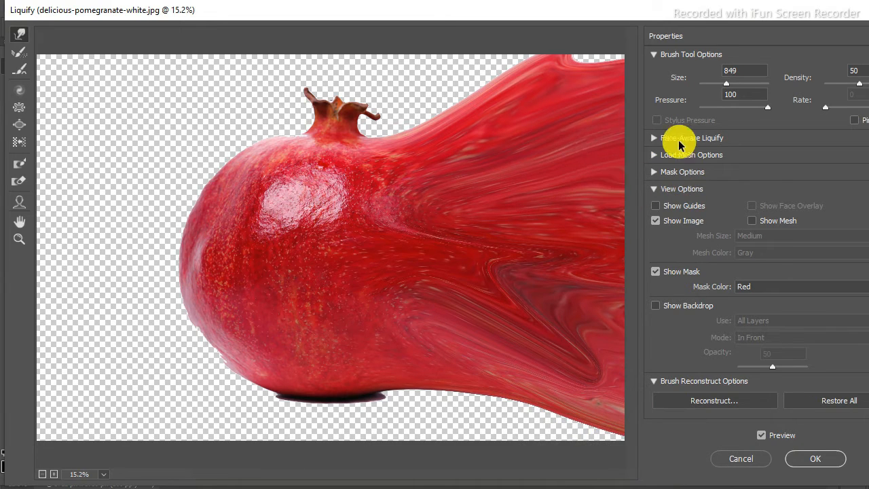
Step: Stretch the upper and lower streaks on the pomegranate's right side further outward with Forward Warp, undo the last stroke, and apply Liquify
{"action": "left_click_drag", "start_coordinate": [568, 82], "coordinate": [620, 40]}
{"action": "mouse_move", "coordinate": [459, 248]}
{"action": "left_mouse_down"}
{"action": "mouse_move", "coordinate": [509, 276]}
{"action": "mouse_move", "coordinate": [572, 352]}
{"action": "left_mouse_up"}
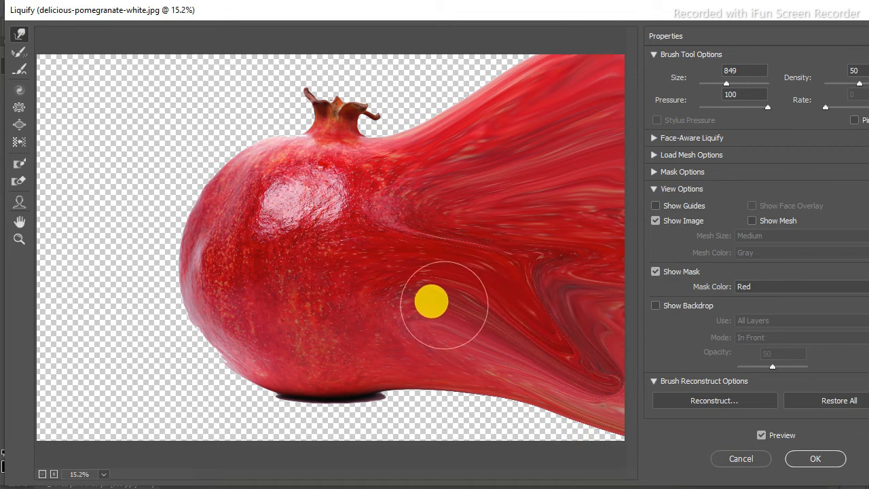
{"action": "left_click_drag", "start_coordinate": [431, 301], "coordinate": [563, 408]}
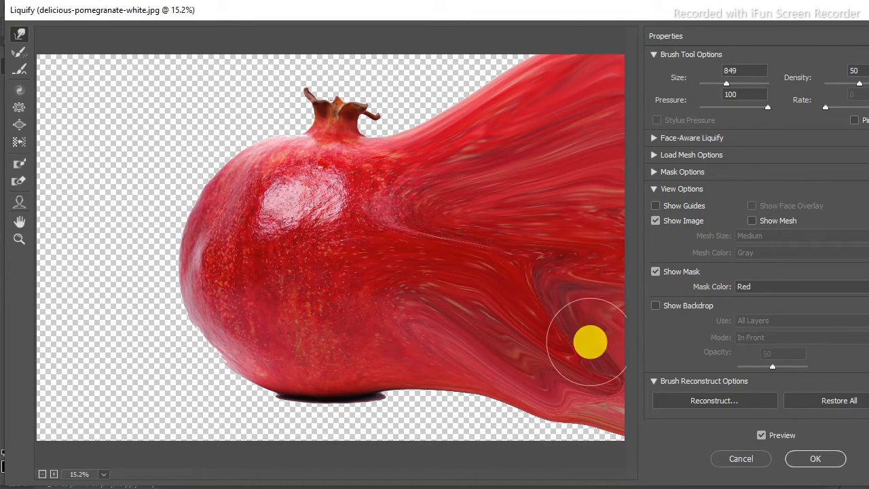
{"action": "key", "text": "ctrl+z"}
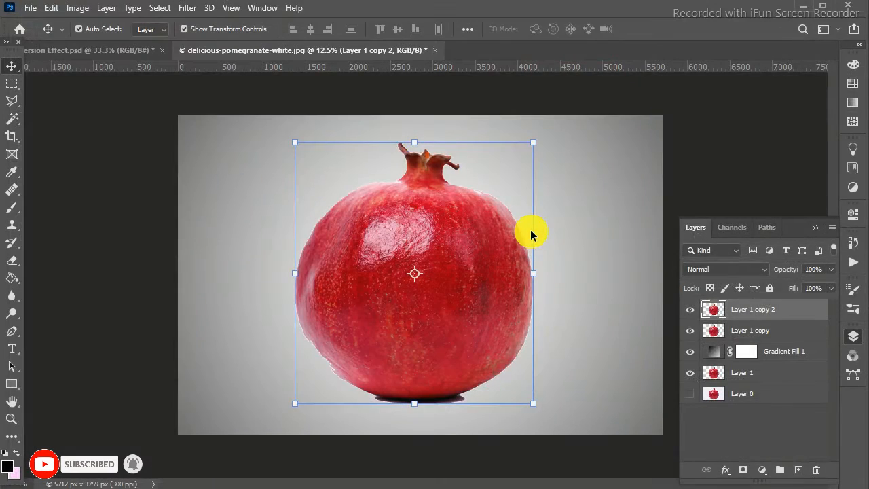
Step: Add a white layer mask to Layer 1 copy and hide Layer 1 copy 2
{"action": "left_click", "coordinate": [734, 335]}
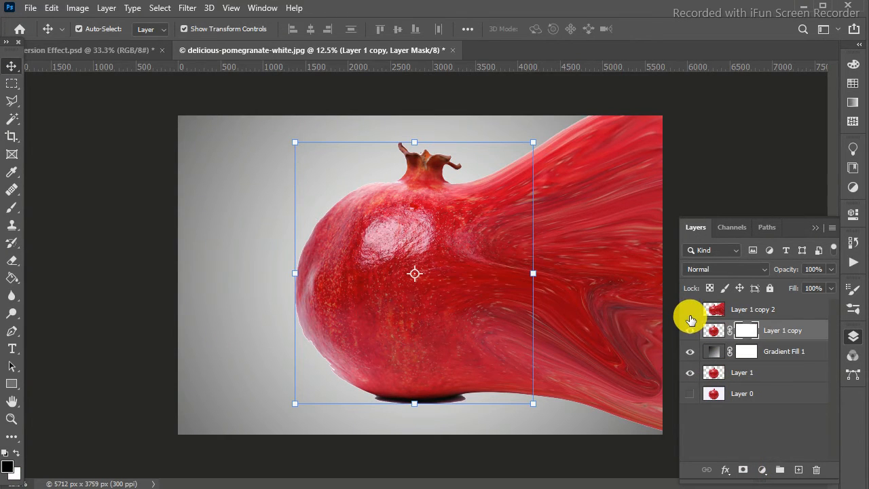
{"action": "left_click", "coordinate": [689, 314]}
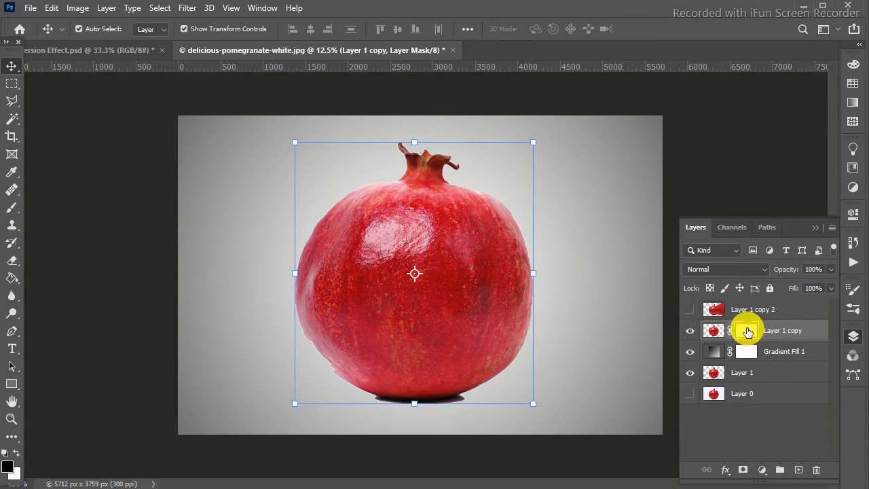
Step: Activate the Brush tool with the Pressure Control preset from Kyle's Spatter Brushes
{"action": "key", "text": "x"}
{"action": "left_click", "coordinate": [9, 213]}
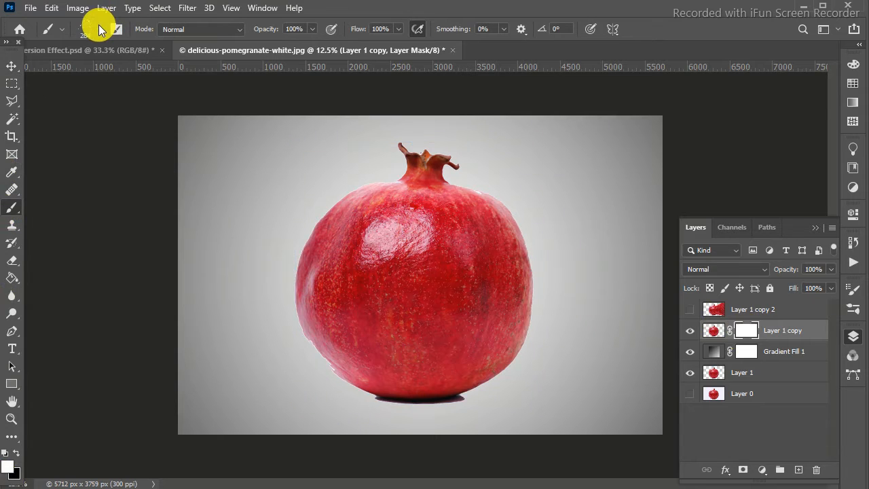
{"action": "left_click", "coordinate": [97, 30]}
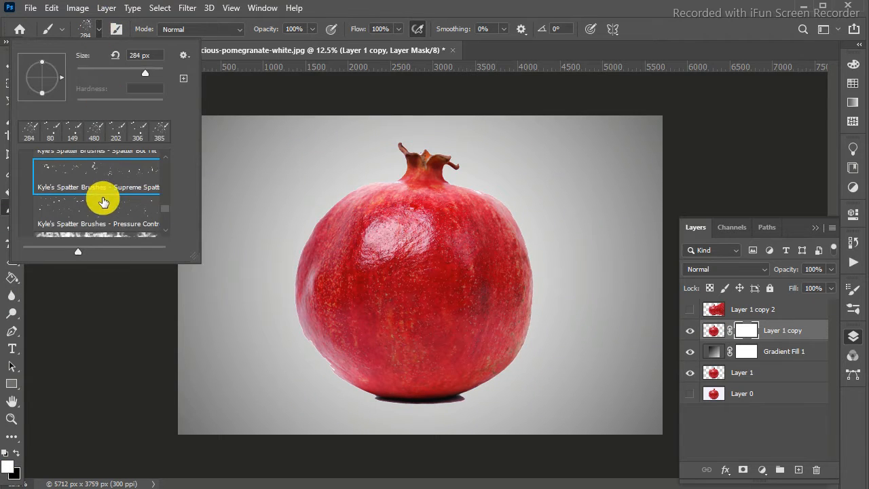
{"action": "left_click", "coordinate": [98, 206]}
{"action": "key", "text": "Return"}
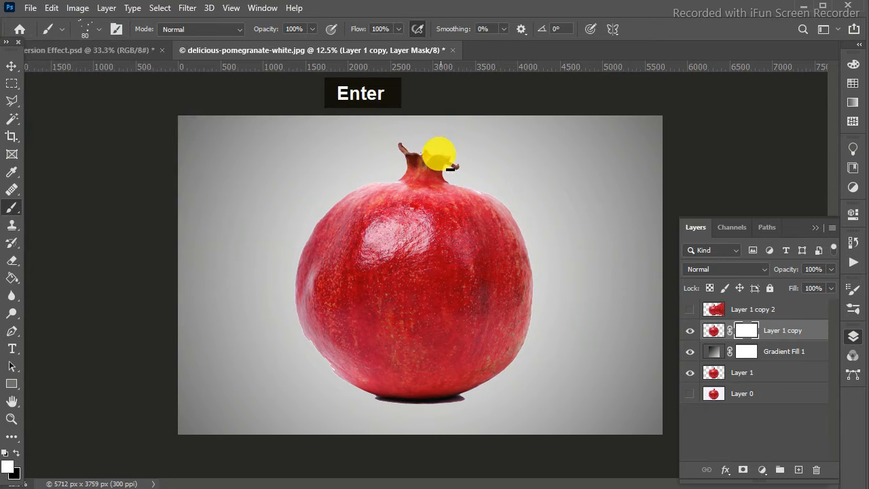
Step: Set the brush size to 202 px and paint black spatters on Layer 1 copy's mask over the pomegranate's right side, densest near its edge
{"action": "key", "text": "ctrl+equal"}
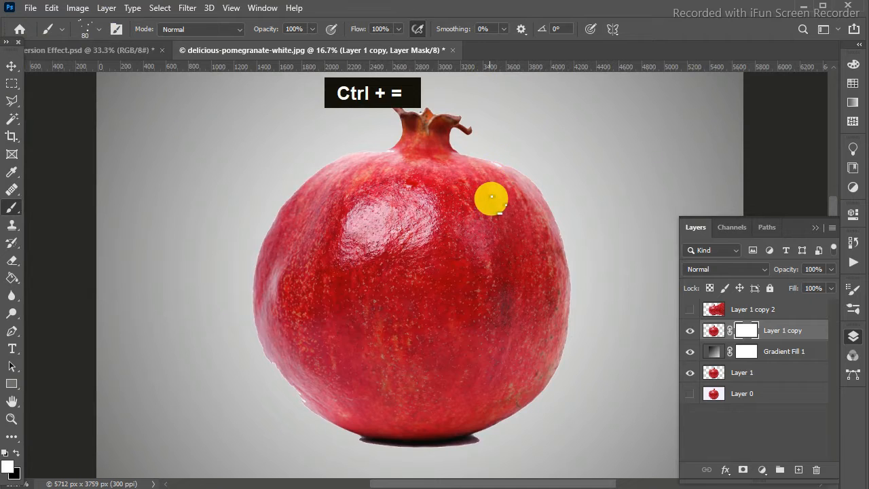
{"action": "right_click", "coordinate": [496, 203]}
{"action": "left_click_drag", "start_coordinate": [592, 231], "coordinate": [600, 235]}
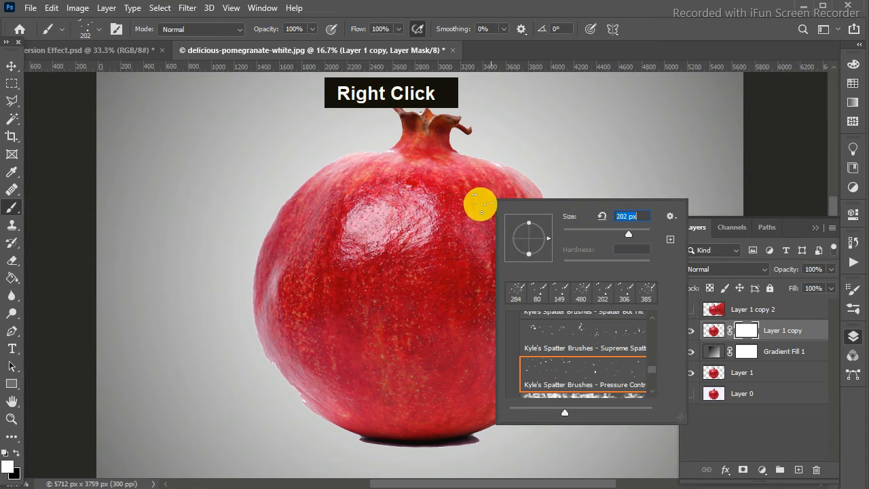
{"action": "key", "text": "Return"}
{"action": "left_click", "coordinate": [15, 452]}
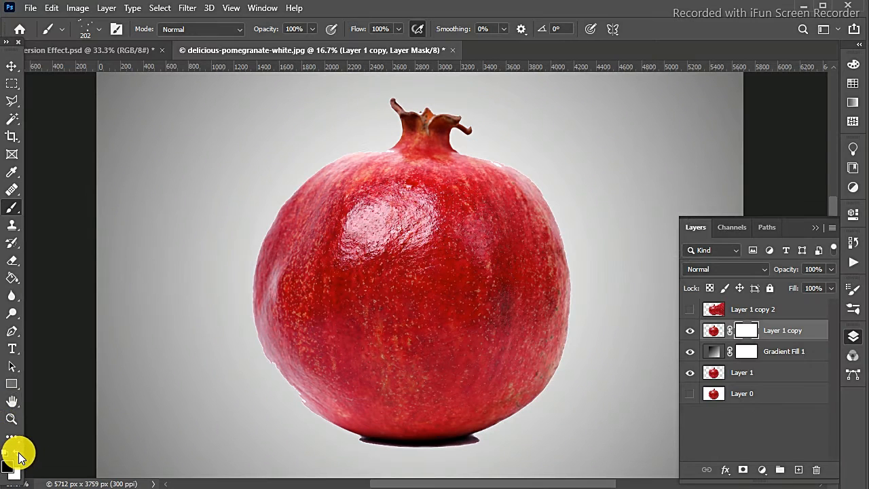
{"action": "mouse_move", "coordinate": [517, 293]}
{"action": "left_mouse_down"}
{"action": "mouse_move", "coordinate": [517, 226]}
{"action": "mouse_move", "coordinate": [462, 175]}
{"action": "mouse_move", "coordinate": [485, 296]}
{"action": "mouse_move", "coordinate": [488, 396]}
{"action": "mouse_move", "coordinate": [510, 386]}
{"action": "mouse_move", "coordinate": [551, 328]}
{"action": "mouse_move", "coordinate": [550, 337]}
{"action": "mouse_move", "coordinate": [527, 311]}
{"action": "mouse_move", "coordinate": [527, 284]}
{"action": "mouse_move", "coordinate": [533, 369]}
{"action": "mouse_move", "coordinate": [481, 419]}
{"action": "mouse_move", "coordinate": [498, 192]}
{"action": "mouse_move", "coordinate": [487, 176]}
{"action": "mouse_move", "coordinate": [554, 212]}
{"action": "mouse_move", "coordinate": [520, 162]}
{"action": "mouse_move", "coordinate": [570, 229]}
{"action": "mouse_move", "coordinate": [561, 205]}
{"action": "mouse_move", "coordinate": [572, 298]}
{"action": "mouse_move", "coordinate": [568, 260]}
{"action": "mouse_move", "coordinate": [568, 348]}
{"action": "mouse_move", "coordinate": [557, 398]}
{"action": "mouse_move", "coordinate": [573, 259]}
{"action": "mouse_move", "coordinate": [548, 362]}
{"action": "mouse_move", "coordinate": [556, 257]}
{"action": "mouse_move", "coordinate": [538, 177]}
{"action": "mouse_move", "coordinate": [563, 230]}
{"action": "mouse_move", "coordinate": [525, 169]}
{"action": "mouse_move", "coordinate": [509, 158]}
{"action": "mouse_move", "coordinate": [504, 170]}
{"action": "mouse_move", "coordinate": [486, 150]}
{"action": "mouse_move", "coordinate": [501, 176]}
{"action": "mouse_move", "coordinate": [483, 159]}
{"action": "mouse_move", "coordinate": [597, 233]}
{"action": "mouse_move", "coordinate": [483, 149]}
{"action": "mouse_move", "coordinate": [524, 241]}
{"action": "mouse_move", "coordinate": [558, 363]}
{"action": "mouse_move", "coordinate": [541, 290]}
{"action": "mouse_move", "coordinate": [550, 370]}
{"action": "mouse_move", "coordinate": [531, 434]}
{"action": "mouse_move", "coordinate": [553, 320]}
{"action": "mouse_move", "coordinate": [546, 209]}
{"action": "left_mouse_up"}
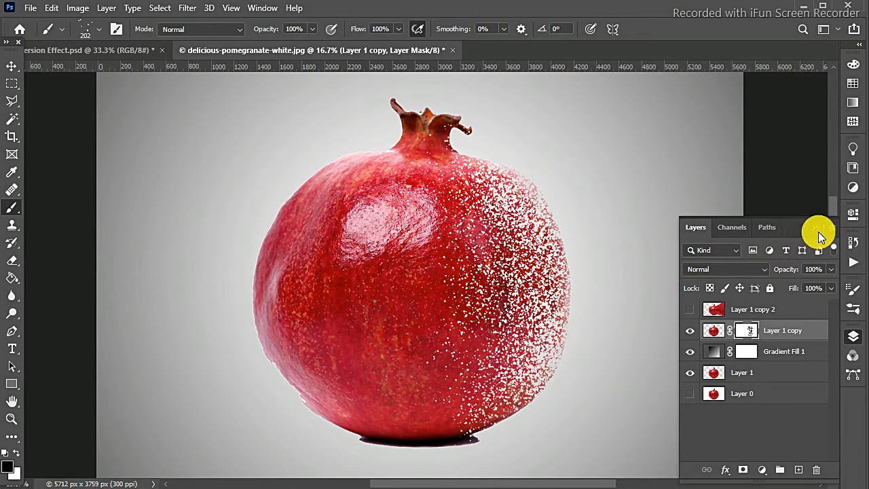
Step: Show Layer 1 copy 2, add a layer mask to it, and invert the mask to black
{"action": "left_click", "coordinate": [750, 311]}
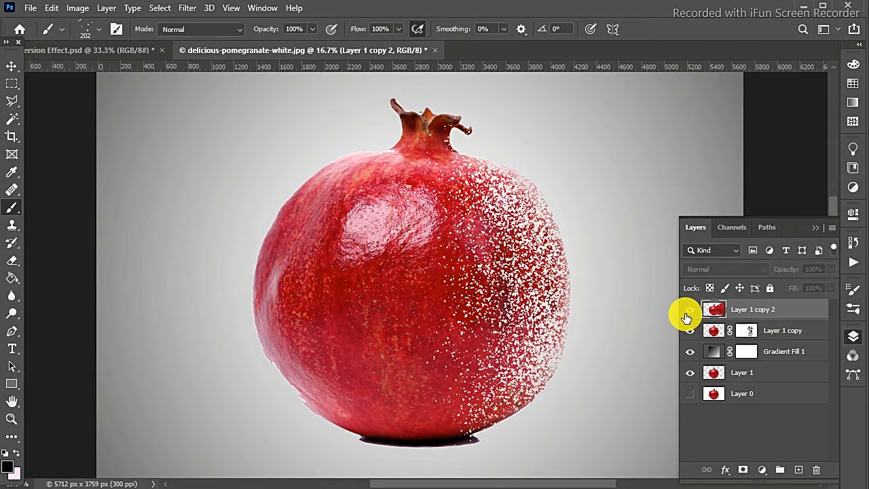
{"action": "left_click", "coordinate": [689, 310]}
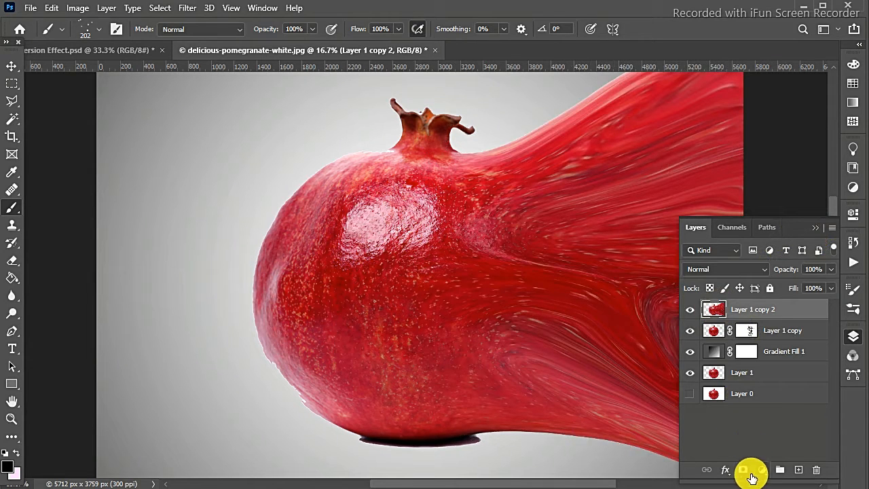
{"action": "left_click", "coordinate": [743, 470]}
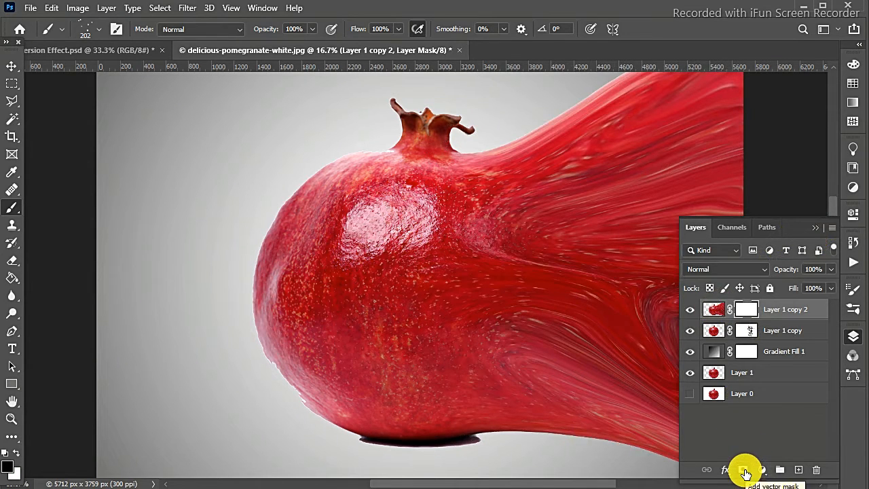
{"action": "key", "text": "ctrl+i"}
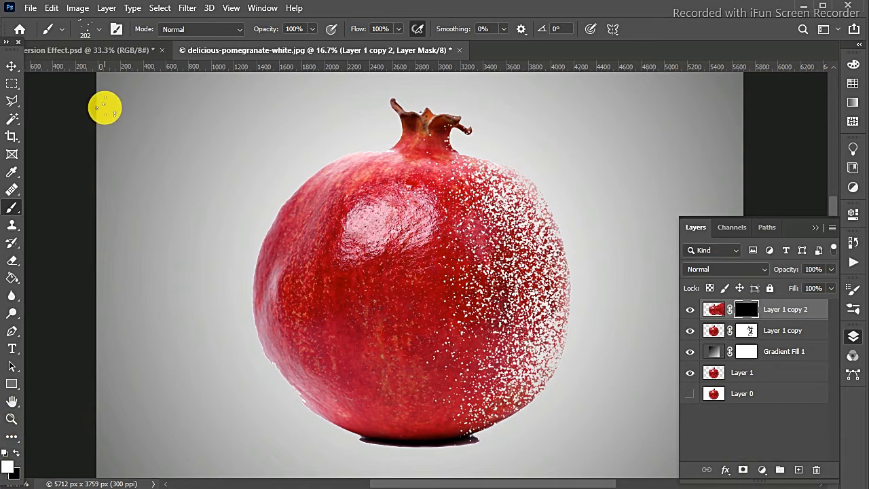
Step: Switch to the Supreme Spatter preset of Kyle's Spatter Brushes at 354 px, and undo the last two strokes
{"action": "left_click", "coordinate": [98, 29]}
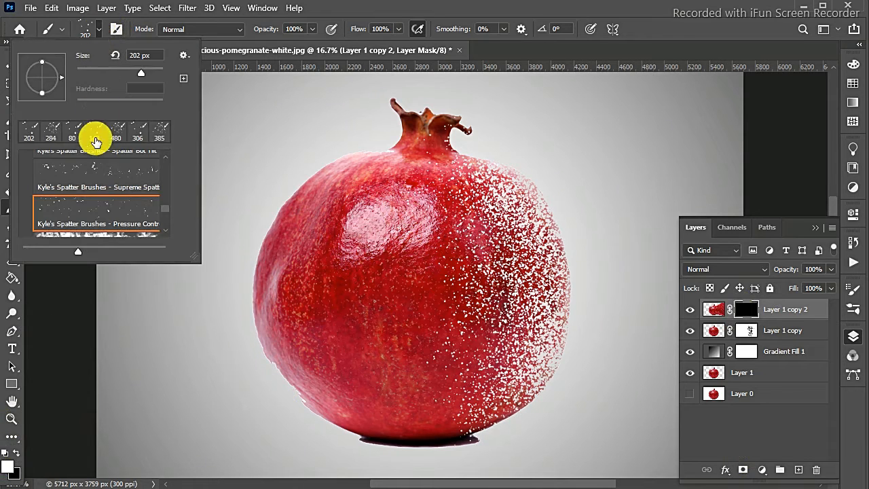
{"action": "left_click", "coordinate": [93, 170]}
{"action": "key", "text": "Return"}
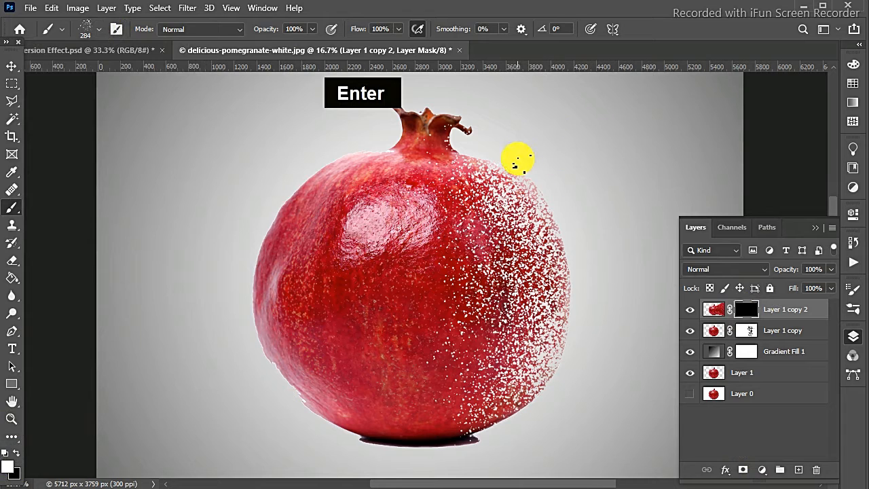
{"action": "right_click", "coordinate": [518, 163]}
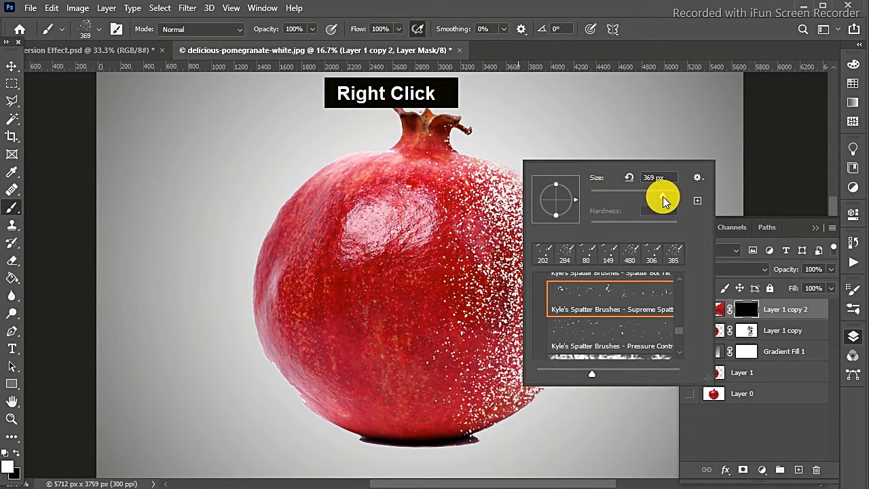
{"action": "left_click_drag", "start_coordinate": [663, 200], "coordinate": [661, 196]}
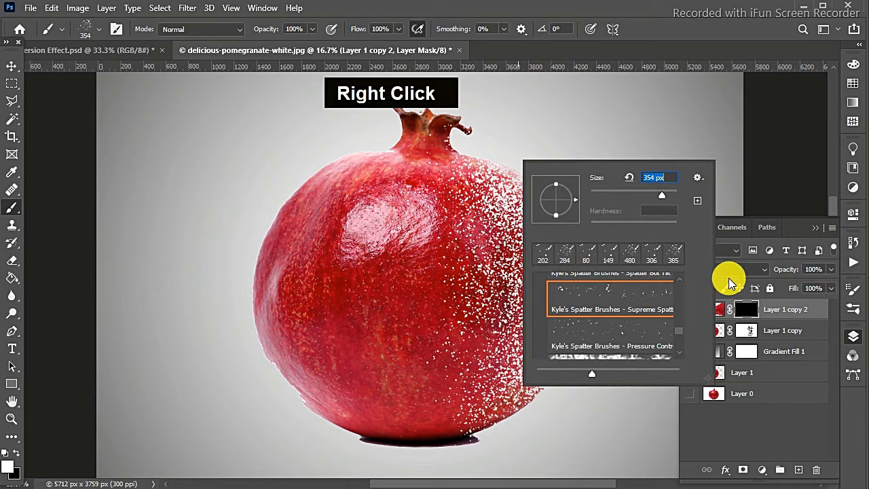
{"action": "key", "text": "ctrl+z"}
{"action": "key", "text": "ctrl+z"}
Step: Paint white on Layer 1 copy 2's mask in broad vertical bands from the pomegranate's right edge to the canvas's right edge, revealing red particles
{"action": "mouse_move", "coordinate": [533, 152]}
{"action": "left_mouse_down"}
{"action": "mouse_move", "coordinate": [579, 198]}
{"action": "mouse_move", "coordinate": [611, 274]}
{"action": "mouse_move", "coordinate": [577, 388]}
{"action": "left_mouse_up"}
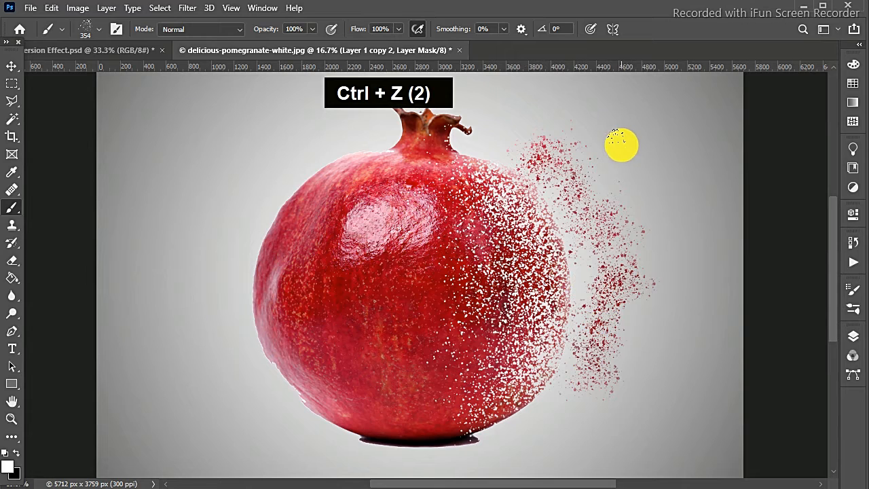
{"action": "mouse_move", "coordinate": [595, 119]}
{"action": "left_mouse_down"}
{"action": "mouse_move", "coordinate": [664, 210]}
{"action": "mouse_move", "coordinate": [673, 325]}
{"action": "mouse_move", "coordinate": [638, 441]}
{"action": "left_mouse_up"}
{"action": "left_click_drag", "start_coordinate": [560, 443], "coordinate": [598, 397]}
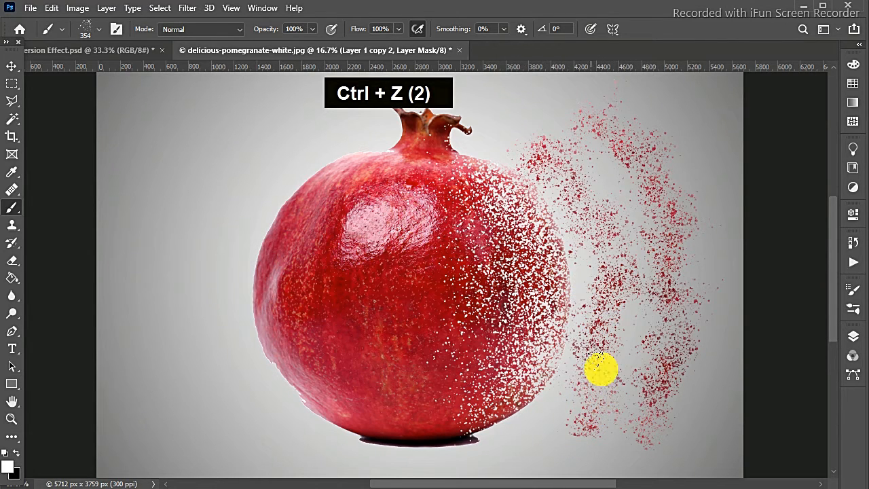
{"action": "mouse_move", "coordinate": [712, 64]}
{"action": "left_mouse_down"}
{"action": "mouse_move", "coordinate": [699, 116]}
{"action": "mouse_move", "coordinate": [735, 267]}
{"action": "mouse_move", "coordinate": [750, 426]}
{"action": "mouse_move", "coordinate": [731, 473]}
{"action": "mouse_move", "coordinate": [719, 364]}
{"action": "mouse_move", "coordinate": [715, 439]}
{"action": "mouse_move", "coordinate": [703, 452]}
{"action": "left_mouse_up"}
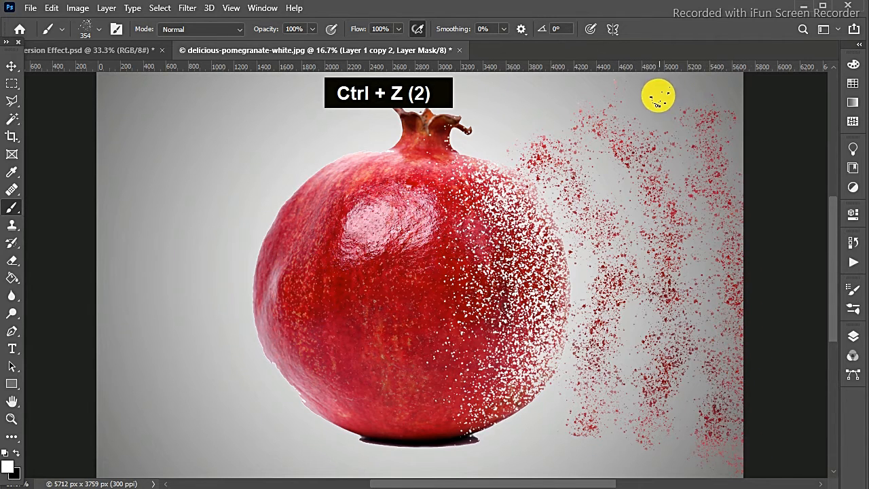
Step: Fill the gaps between the particle bands with white spatter dabs on Layer 1 copy 2's mask, from the pomegranate's right edge to the canvas edge
{"action": "double_click", "coordinate": [678, 89]}
{"action": "double_click", "coordinate": [634, 86]}
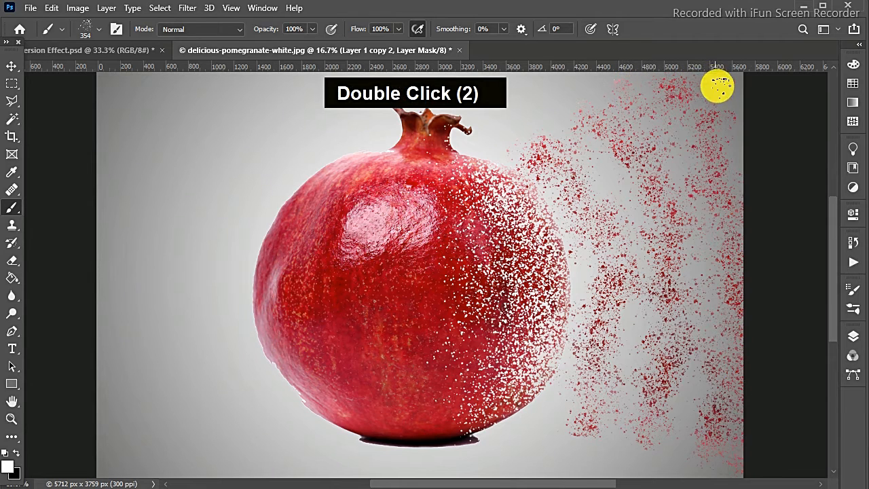
{"action": "double_click", "coordinate": [623, 196]}
{"action": "double_click", "coordinate": [630, 201]}
{"action": "double_click", "coordinate": [620, 185]}
{"action": "double_click", "coordinate": [685, 163]}
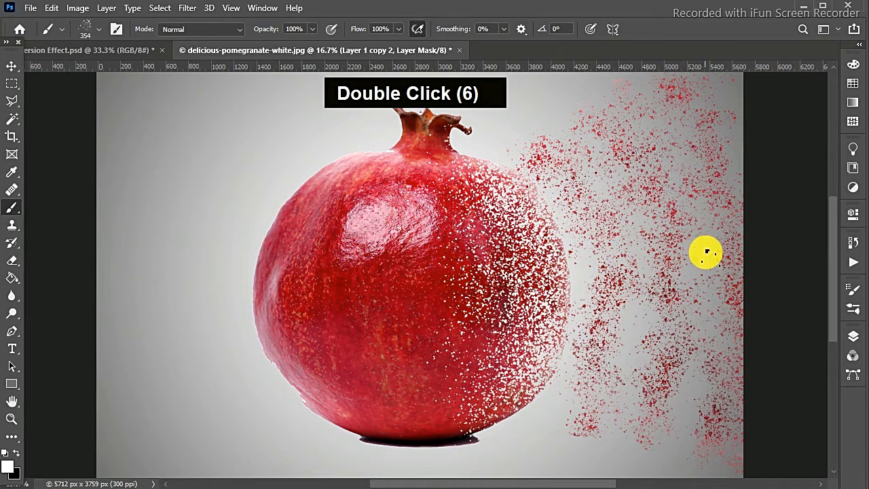
{"action": "double_click", "coordinate": [703, 299]}
{"action": "double_click", "coordinate": [657, 343]}
{"action": "double_click", "coordinate": [625, 368]}
{"action": "double_click", "coordinate": [584, 282]}
{"action": "double_click", "coordinate": [578, 242]}
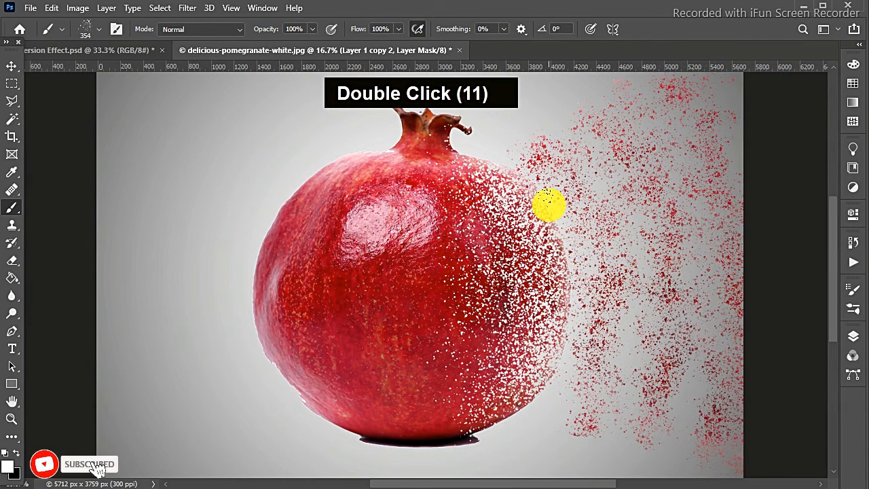
{"action": "double_click", "coordinate": [589, 95]}
{"action": "double_click", "coordinate": [609, 95]}
{"action": "double_click", "coordinate": [630, 86]}
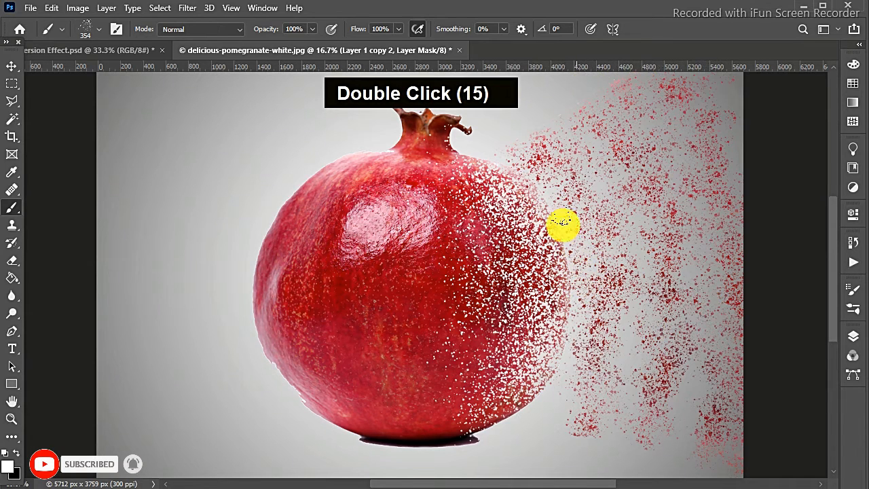
{"action": "double_click", "coordinate": [611, 299]}
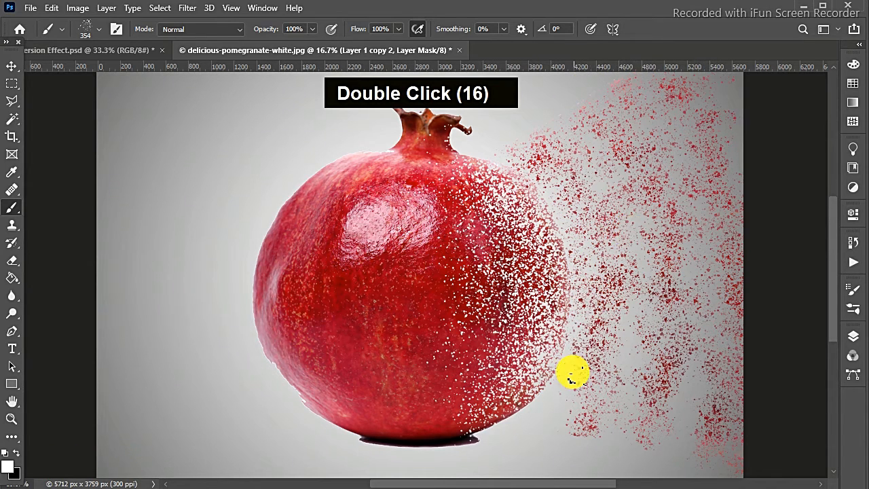
{"action": "double_click", "coordinate": [553, 407]}
{"action": "double_click", "coordinate": [540, 412]}
{"action": "double_click", "coordinate": [528, 422]}
{"action": "double_click", "coordinate": [553, 431]}
{"action": "double_click", "coordinate": [583, 441]}
{"action": "double_click", "coordinate": [614, 455]}
{"action": "double_click", "coordinate": [663, 434]}
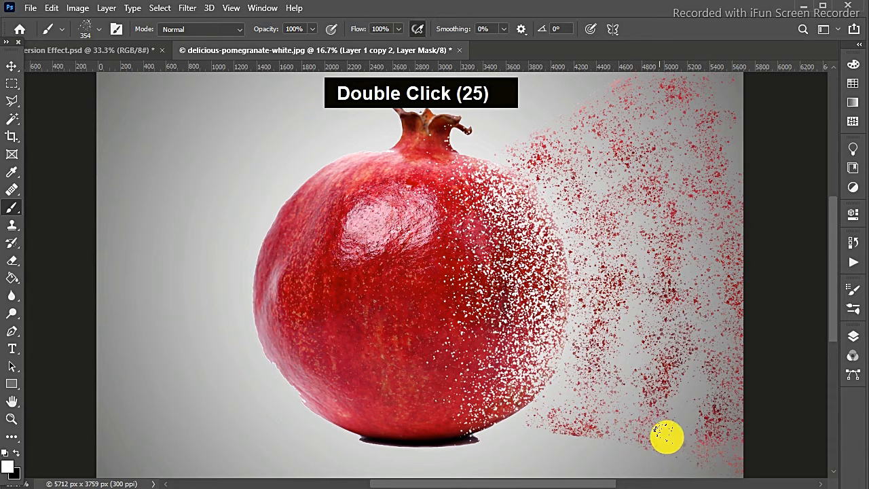
{"action": "double_click", "coordinate": [666, 368]}
{"action": "double_click", "coordinate": [695, 391]}
{"action": "double_click", "coordinate": [699, 368]}
{"action": "double_click", "coordinate": [703, 303]}
{"action": "double_click", "coordinate": [628, 341]}
{"action": "double_click", "coordinate": [648, 265]}
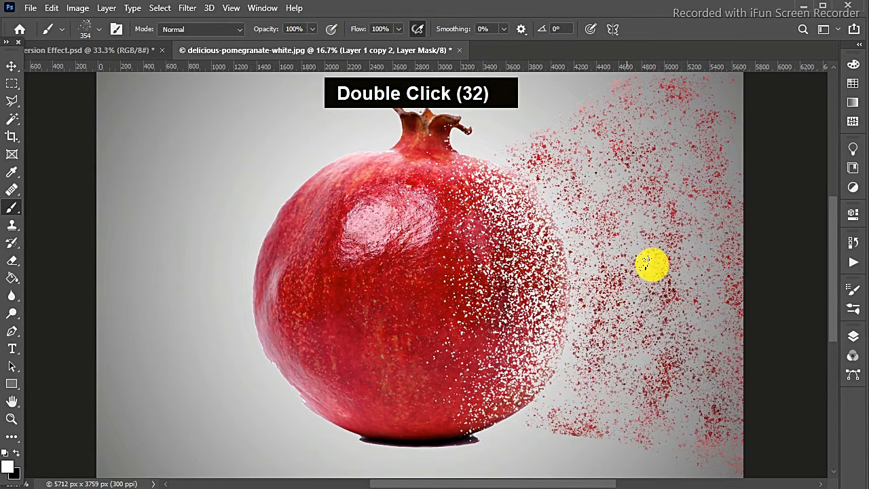
{"action": "double_click", "coordinate": [703, 217]}
{"action": "double_click", "coordinate": [710, 136]}
{"action": "double_click", "coordinate": [740, 170]}
{"action": "double_click", "coordinate": [740, 146]}
{"action": "double_click", "coordinate": [734, 106]}
{"action": "double_click", "coordinate": [699, 129]}
{"action": "double_click", "coordinate": [635, 181]}
{"action": "double_click", "coordinate": [557, 215]}
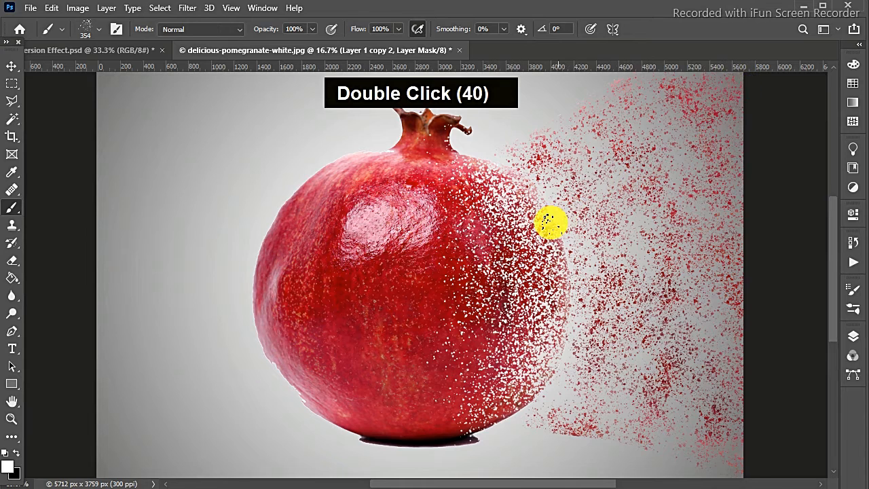
{"action": "double_click", "coordinate": [563, 287]}
{"action": "double_click", "coordinate": [546, 364]}
{"action": "double_click", "coordinate": [549, 397]}
{"action": "double_click", "coordinate": [543, 407]}
{"action": "double_click", "coordinate": [545, 405]}
{"action": "double_click", "coordinate": [574, 384]}
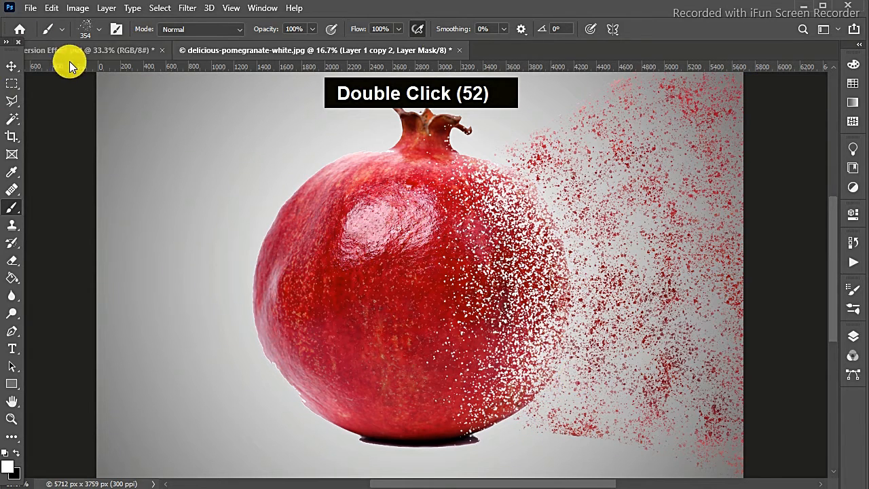
Step: Switch to an 80 px spatter brush preset and dab white on Layer 1 copy 2's mask along the particle cloud's upper part and edge
{"action": "left_click", "coordinate": [86, 29]}
{"action": "double_click", "coordinate": [88, 194]}
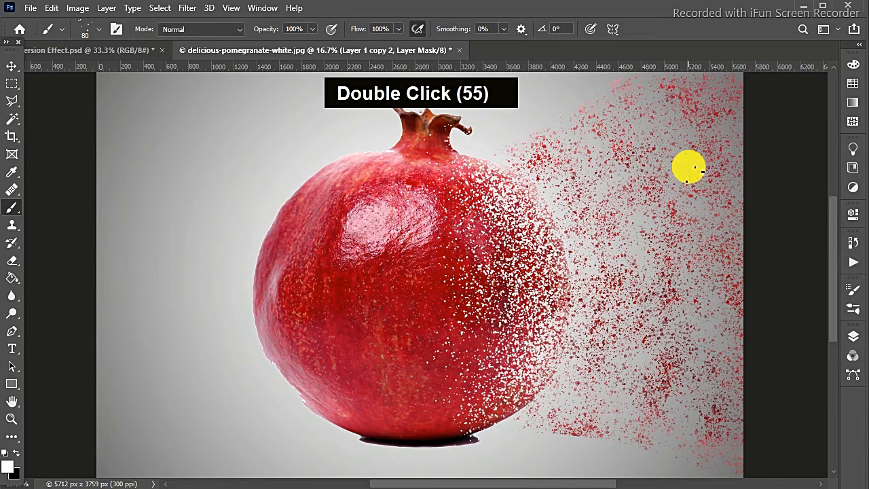
{"action": "double_click", "coordinate": [670, 139]}
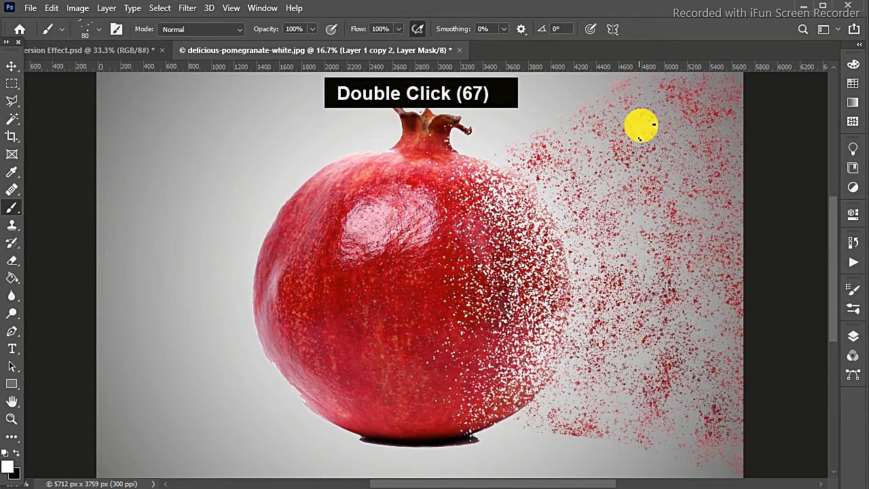
{"action": "double_click", "coordinate": [558, 128]}
{"action": "double_click", "coordinate": [574, 112]}
{"action": "double_click", "coordinate": [586, 97]}
{"action": "double_click", "coordinate": [570, 109]}
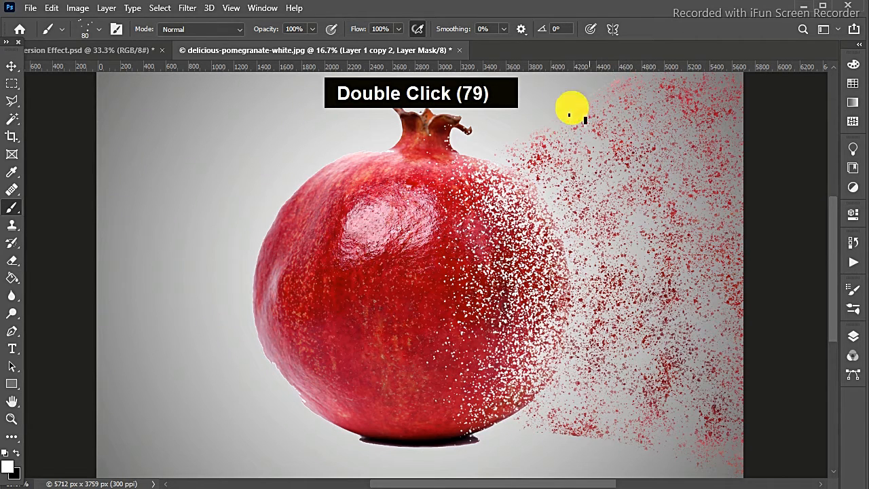
{"action": "double_click", "coordinate": [569, 112]}
{"action": "double_click", "coordinate": [568, 115]}
Step: Add white spatter dabs on Layer 1 copy 2's mask in the lower right area of the particle cloud
{"action": "double_click", "coordinate": [636, 409]}
{"action": "double_click", "coordinate": [682, 414]}
{"action": "double_click", "coordinate": [682, 414]}
{"action": "double_click", "coordinate": [682, 414]}
{"action": "double_click", "coordinate": [682, 414]}
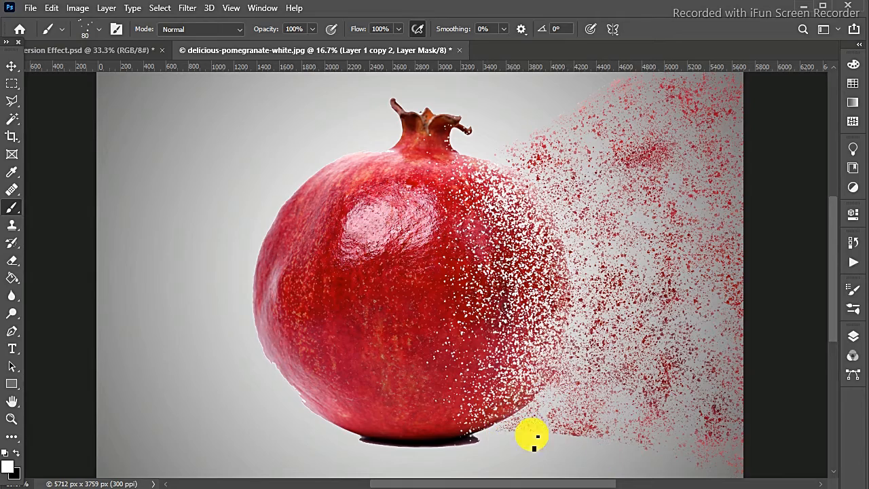
Step: Reactivate Layer 1 copy 2's layer mask for painting
{"action": "key", "text": "ctrl"}
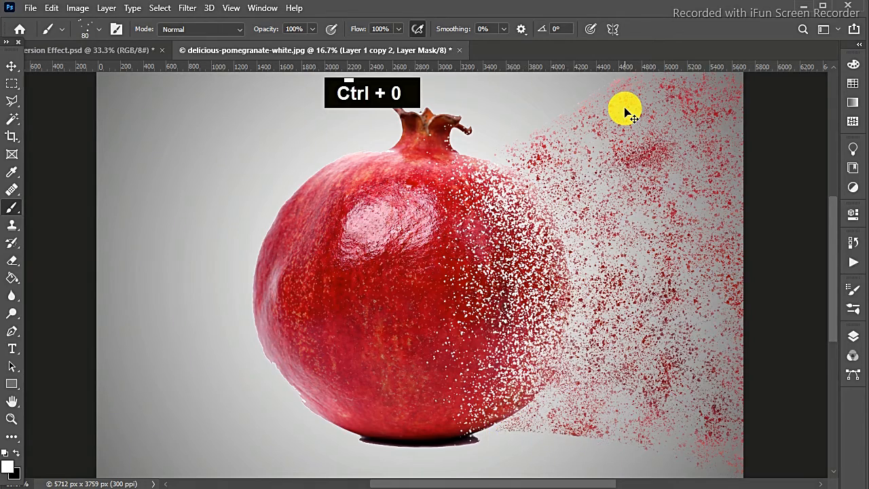
{"action": "key", "text": "ctrl+minus"}
{"action": "key", "text": "ctrl+minus"}
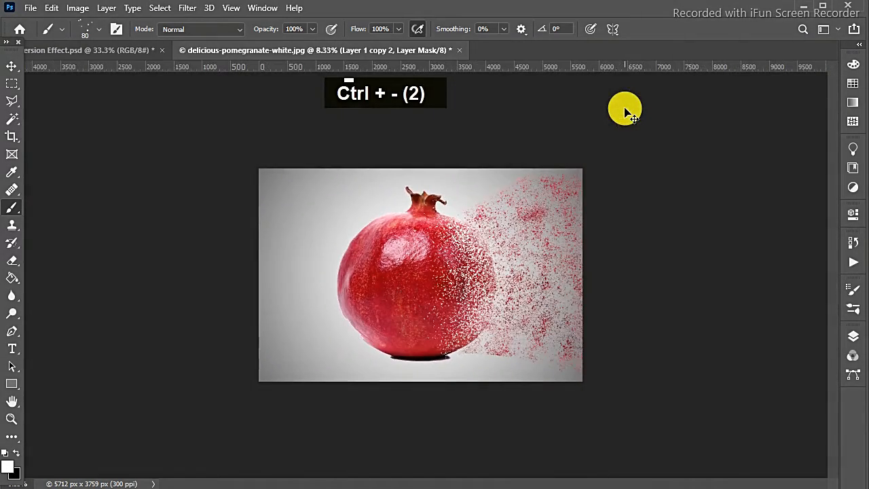
{"action": "key", "text": "ctrl+minus"}
{"action": "key", "text": "ctrl+equal"}
{"action": "key", "text": "ctrl+equal"}
{"action": "key", "text": "ctrl+equal"}
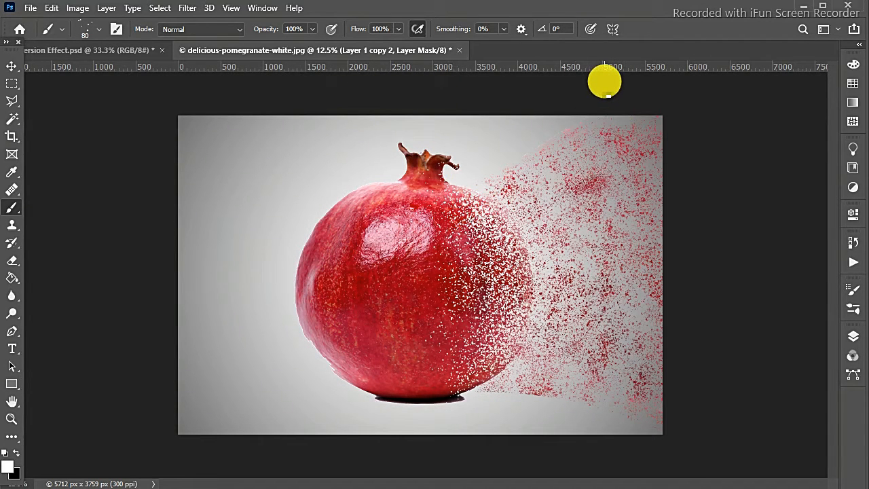
{"action": "left_click", "coordinate": [851, 335]}
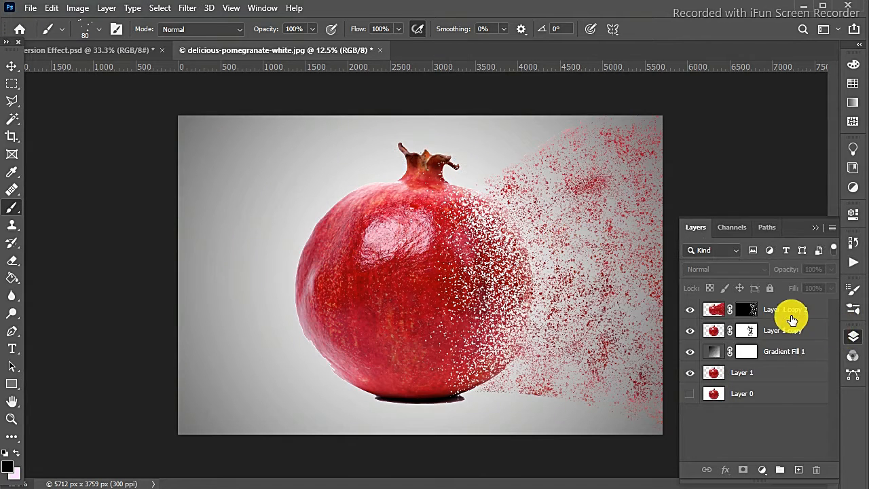
{"action": "left_click", "coordinate": [746, 310]}
{"action": "left_click", "coordinate": [746, 331]}
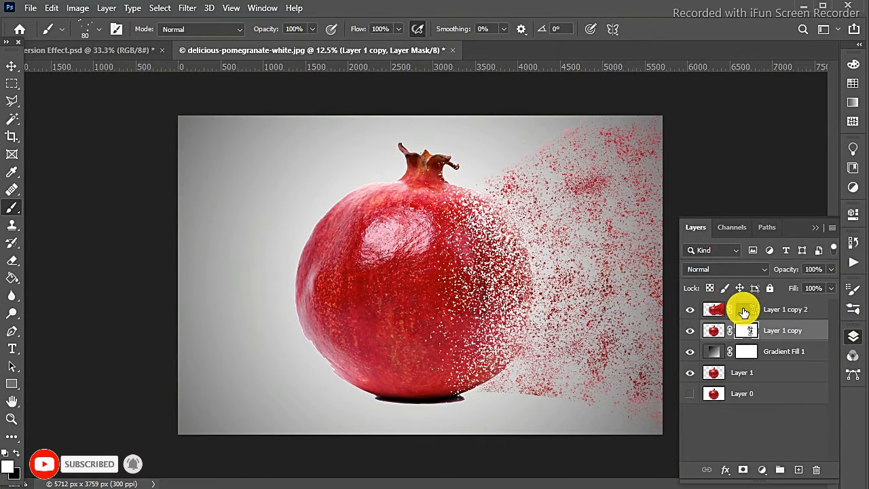
{"action": "left_click", "coordinate": [744, 311]}
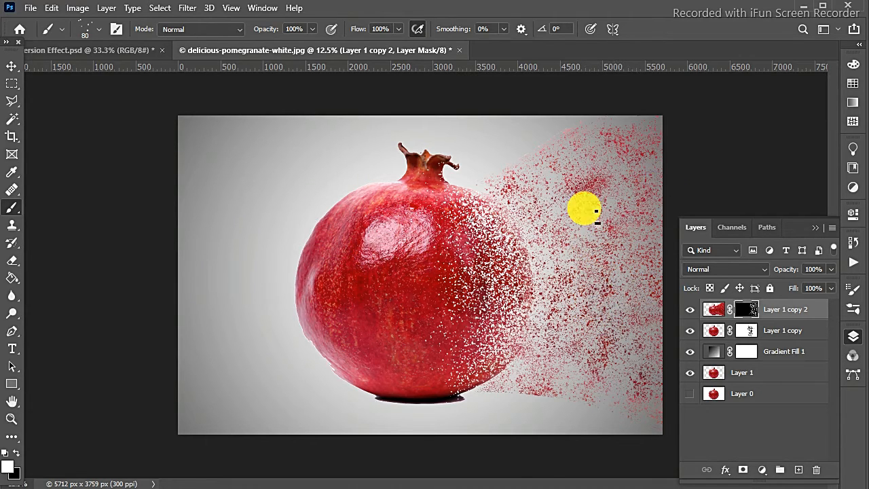
Step: Dab white spatter on Layer 1 copy 2's mask down the canvas's right edge to extend the particles to the border
{"action": "double_click", "coordinate": [661, 168]}
{"action": "left_click", "coordinate": [660, 168]}
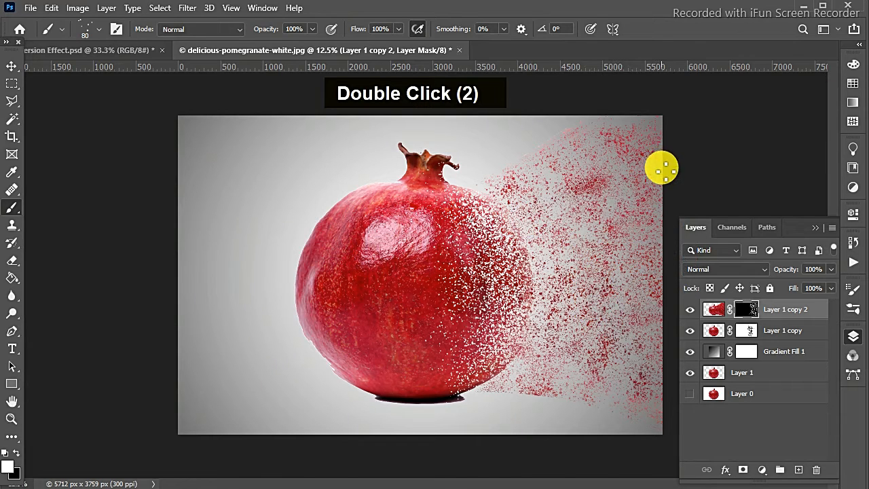
{"action": "left_click", "coordinate": [660, 146]}
{"action": "left_click", "coordinate": [667, 213]}
{"action": "left_click", "coordinate": [664, 275]}
{"action": "left_click", "coordinate": [657, 327]}
{"action": "left_click", "coordinate": [662, 420]}
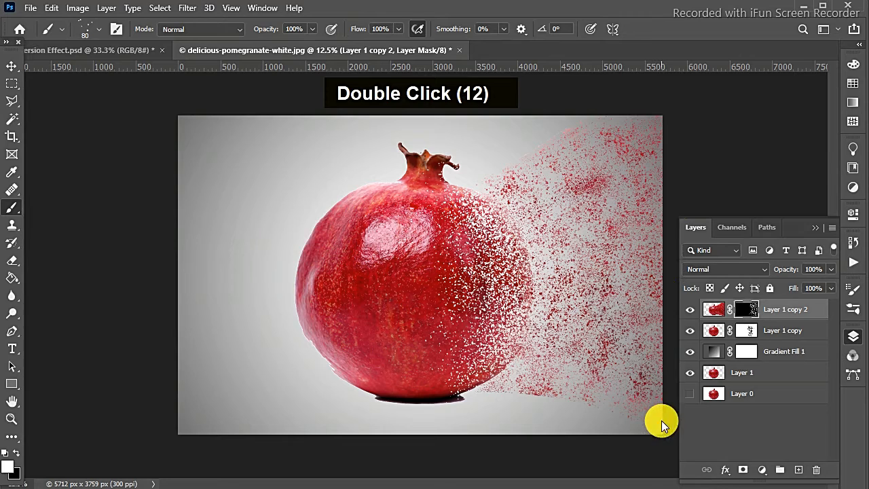
Step: Fill the canvas's bottom-right corner and the cloud's lower edge with white spatter dabs on Layer 1 copy 2's mask
{"action": "double_click", "coordinate": [655, 432]}
{"action": "double_click", "coordinate": [653, 430]}
{"action": "left_click", "coordinate": [658, 433]}
{"action": "double_click", "coordinate": [664, 438]}
{"action": "double_click", "coordinate": [664, 438]}
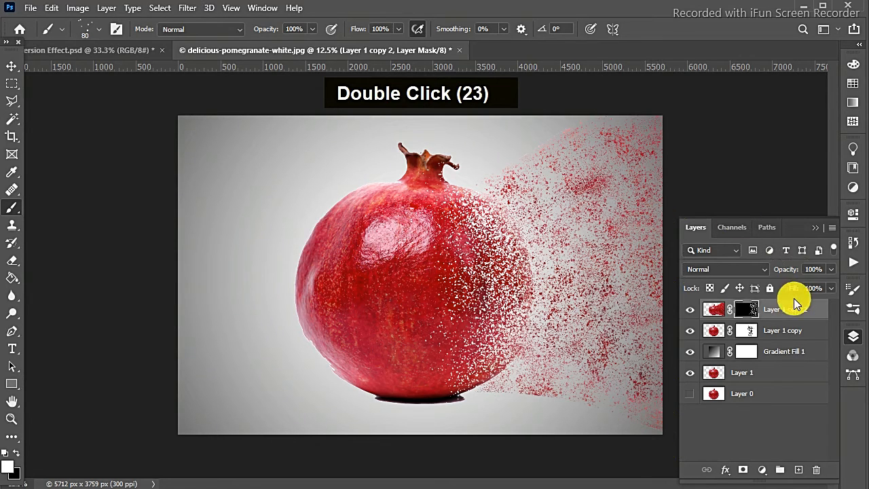
{"action": "double_click", "coordinate": [604, 404]}
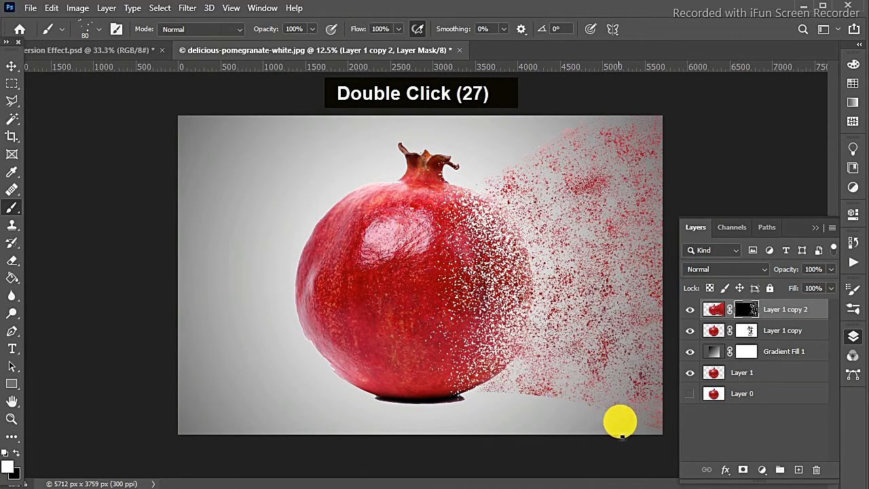
Step: Add finishing white spatter dabs beside the pomegranate's right side on the mask, and switch to the Move tool
{"action": "left_click", "coordinate": [815, 228]}
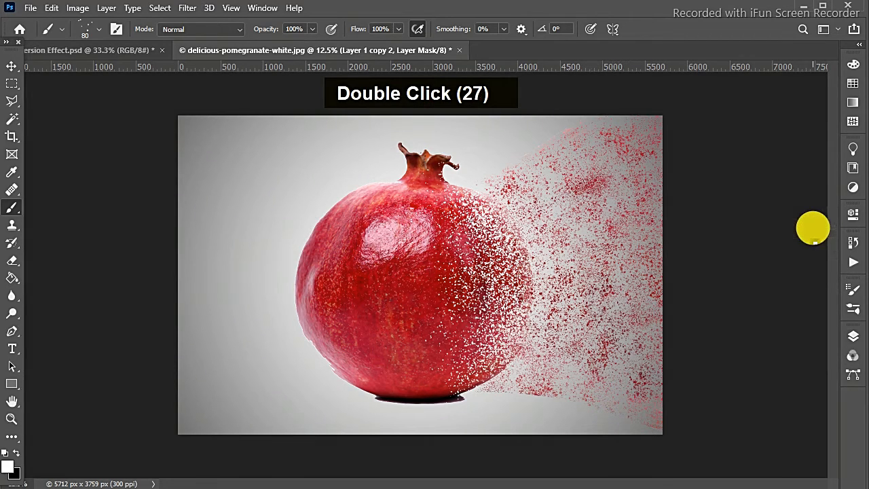
{"action": "double_click", "coordinate": [583, 299]}
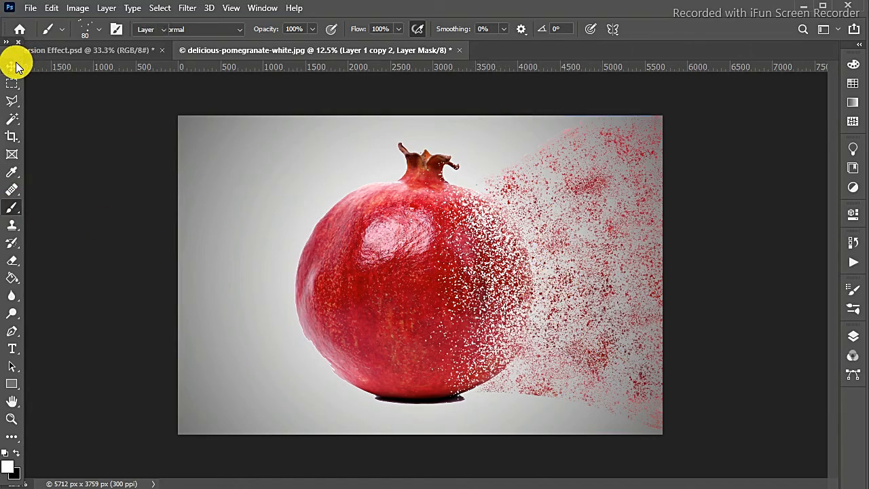
{"action": "left_click", "coordinate": [16, 63]}
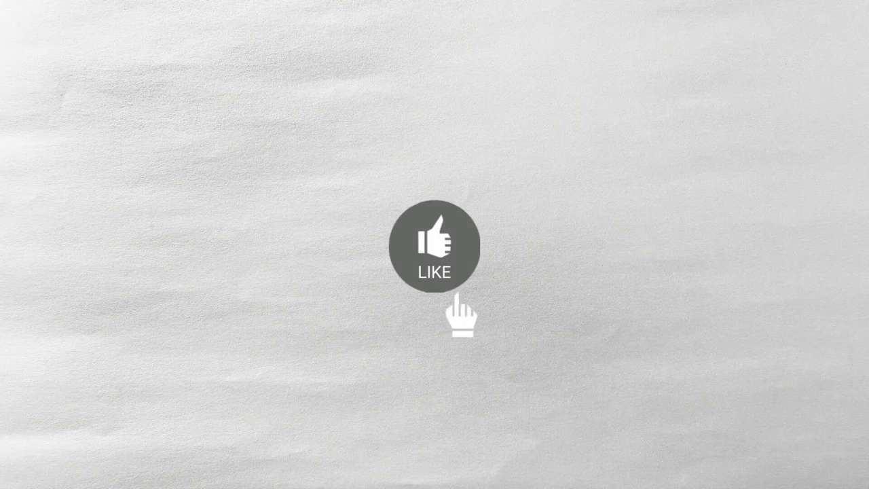